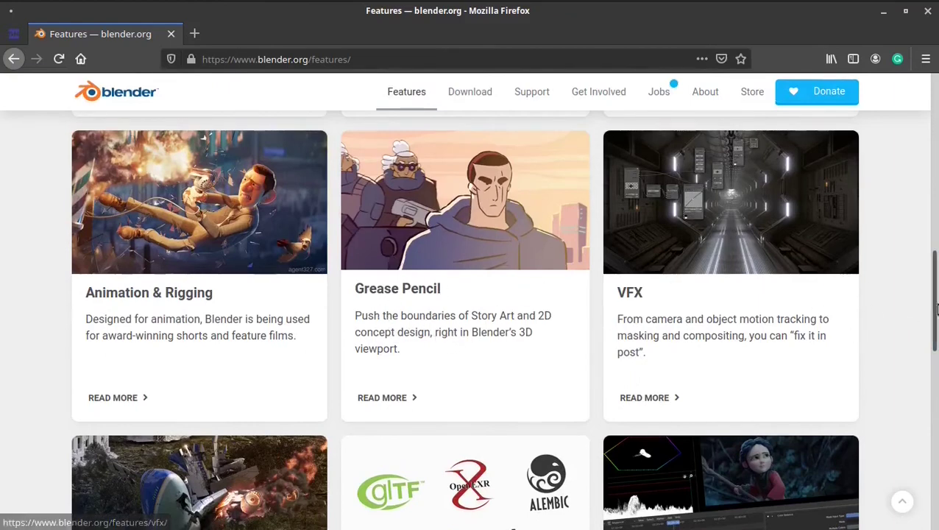
# - Open the Blender download page, check the versions for other platforms, and download Blender 2.82a for Linux
pyautogui.scroll(10, 399, 135)
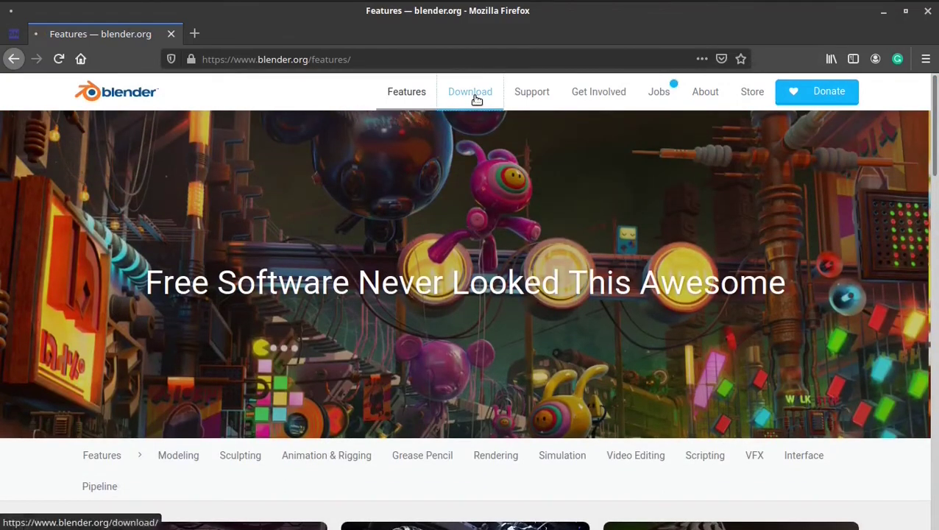
pyautogui.click(477, 95)
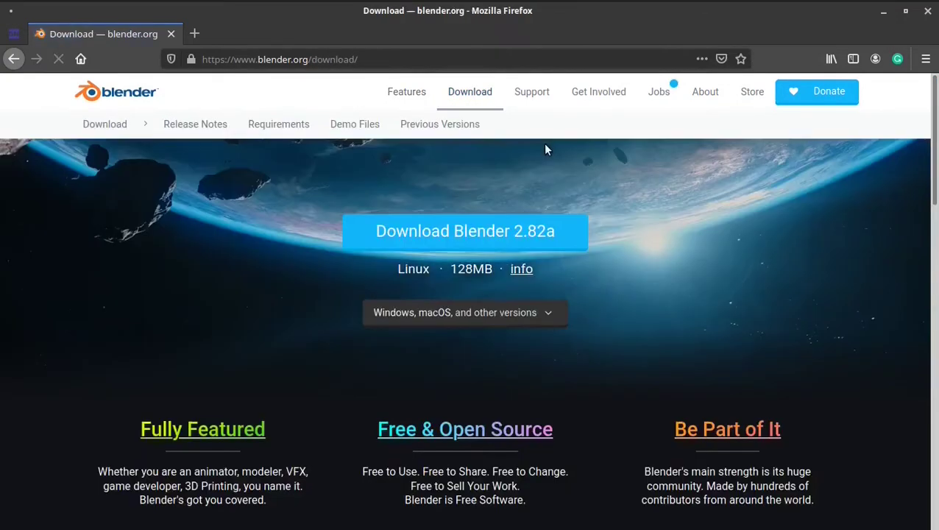
pyautogui.click(296, 61)
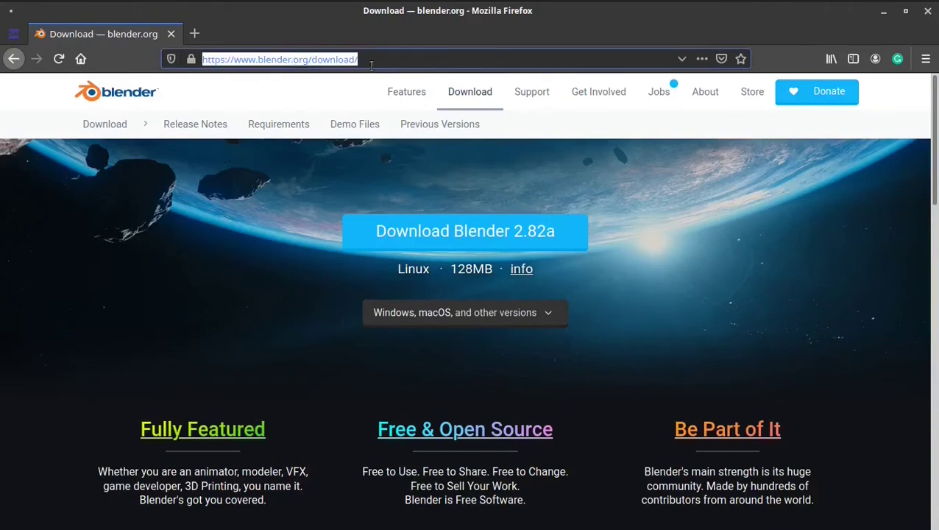
pyautogui.click(545, 314)
pyautogui.scroll(-3, 935, 193)
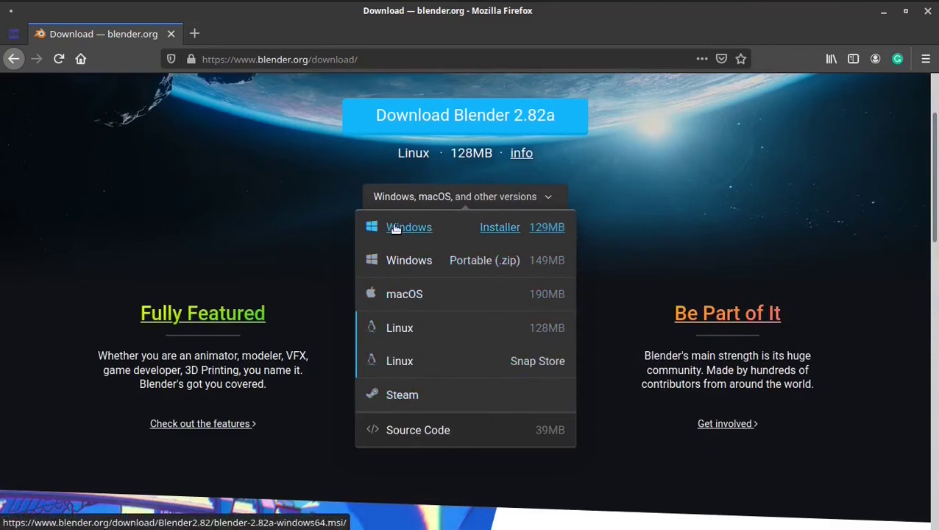
pyautogui.scroll(3, 934, 269)
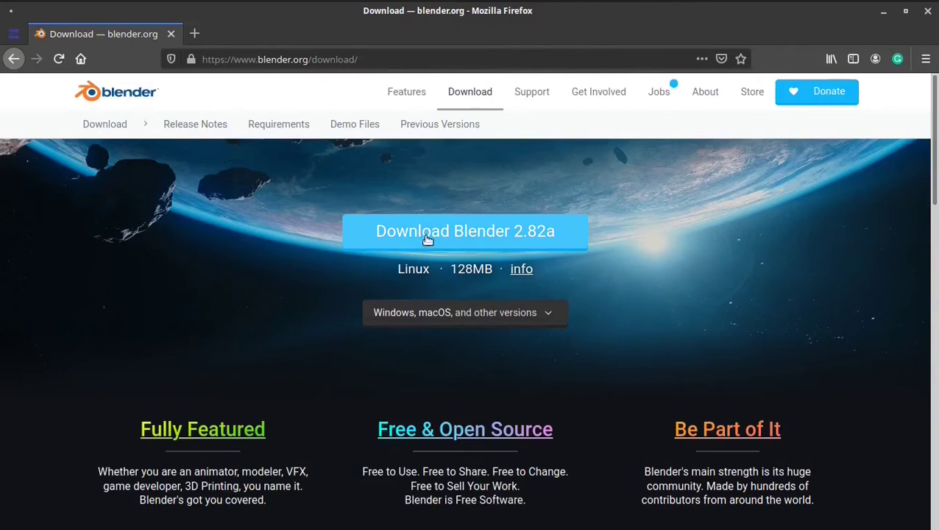
pyautogui.click(512, 221)
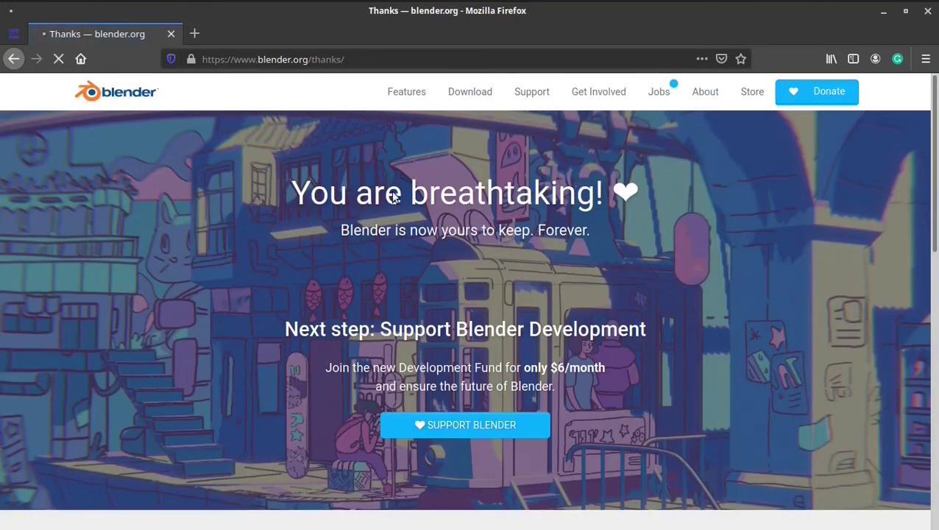
pyautogui.click(353, 295)
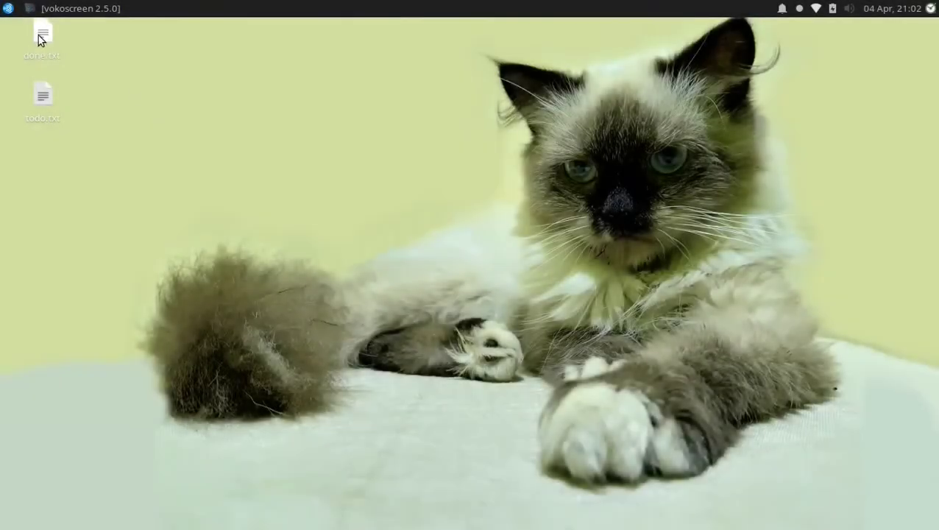
# - Switch to Blender by searching the desktop applications for "ble", and dismiss the splash screen to keep the default scene
pyautogui.click(7, 8)
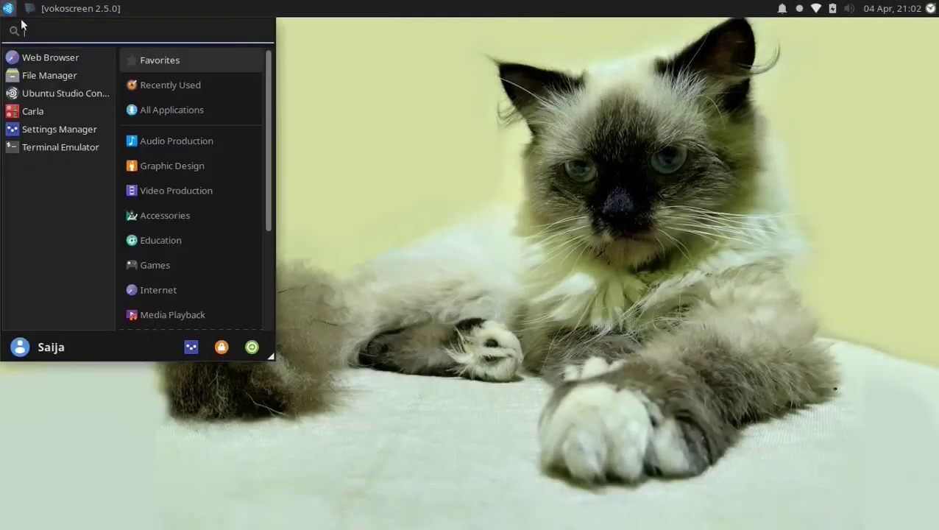
pyautogui.write('ble')
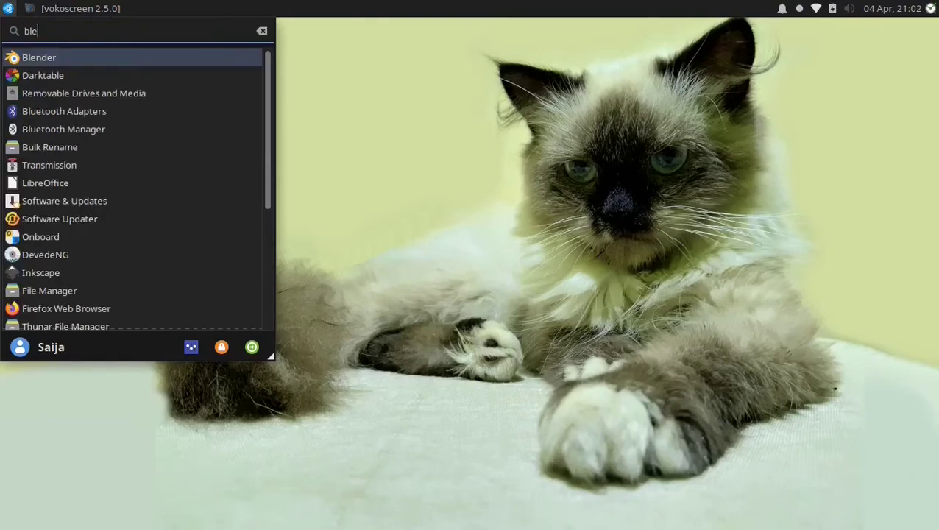
pyautogui.press('Return')
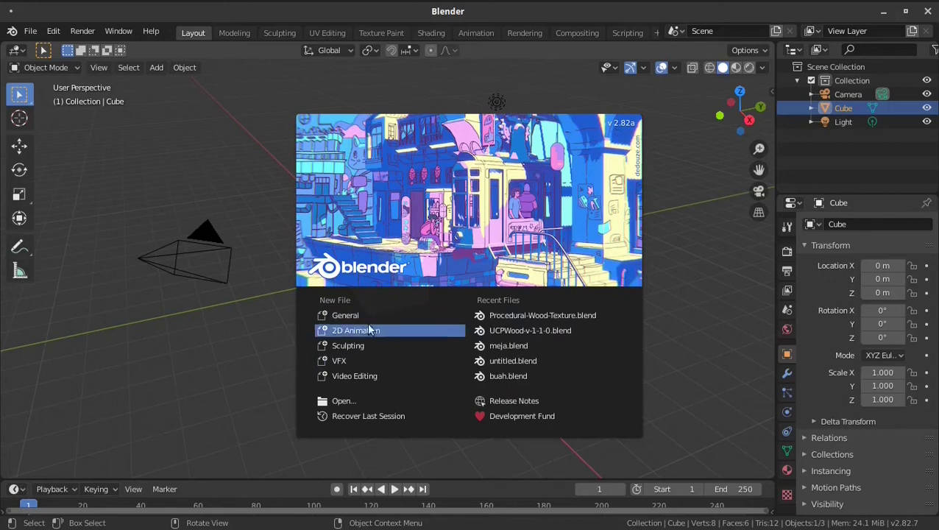
pyautogui.click(687, 256)
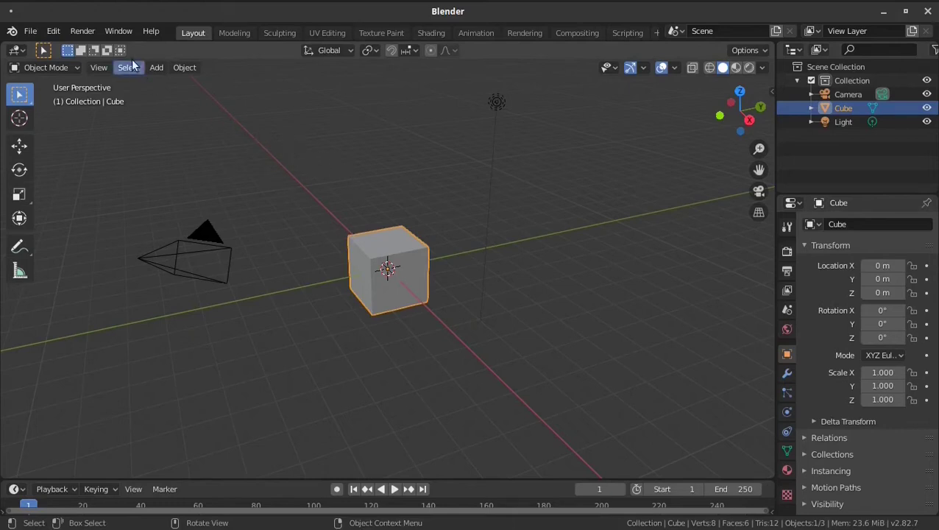
# - View the official Blender tutorials web page through the program's help links, and close the browser to return to Blender
pyautogui.click(151, 31)
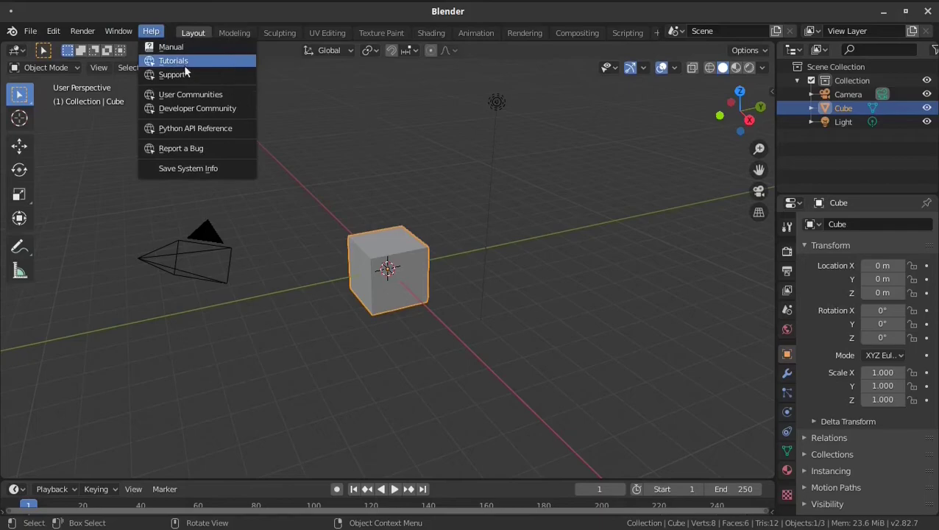
pyautogui.click(211, 63)
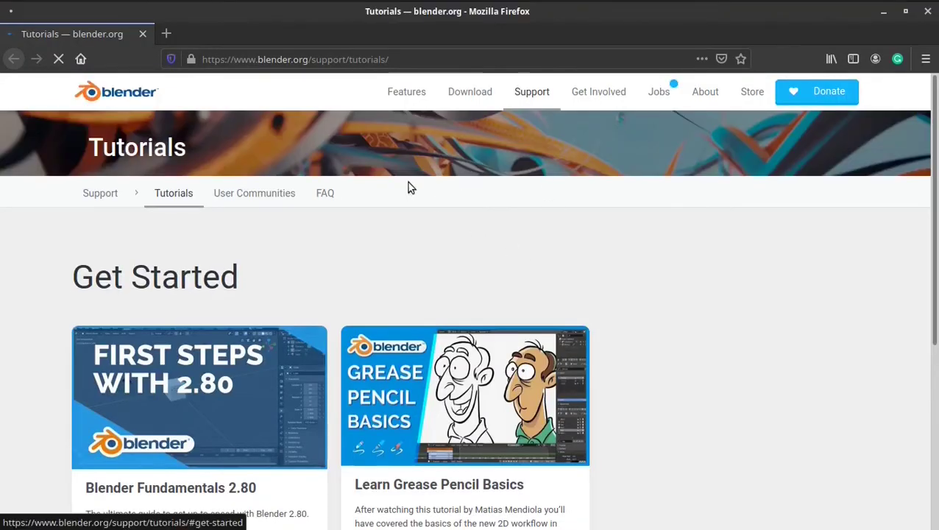
pyautogui.moveTo(936, 164); pyautogui.dragTo(934, 118)
pyautogui.click(928, 11)
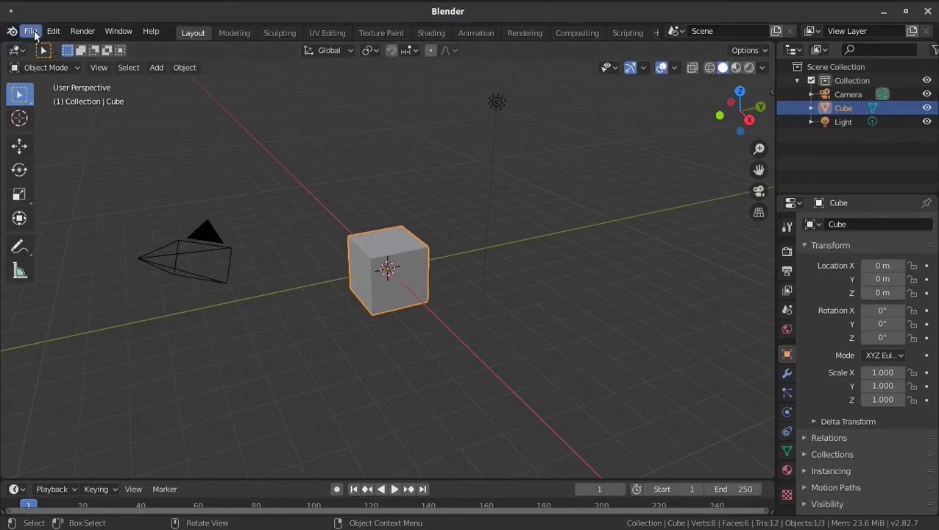
pyautogui.click(29, 32)
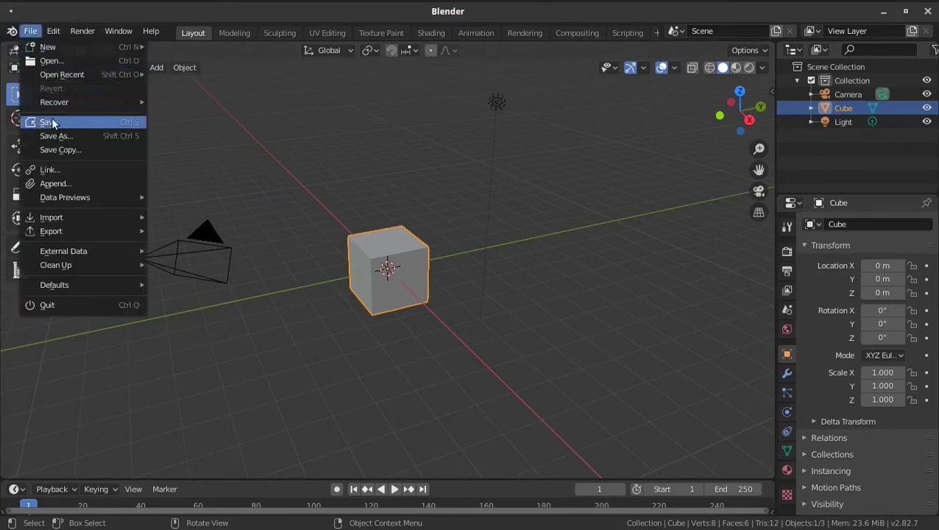
pyautogui.moveTo(49, 74)
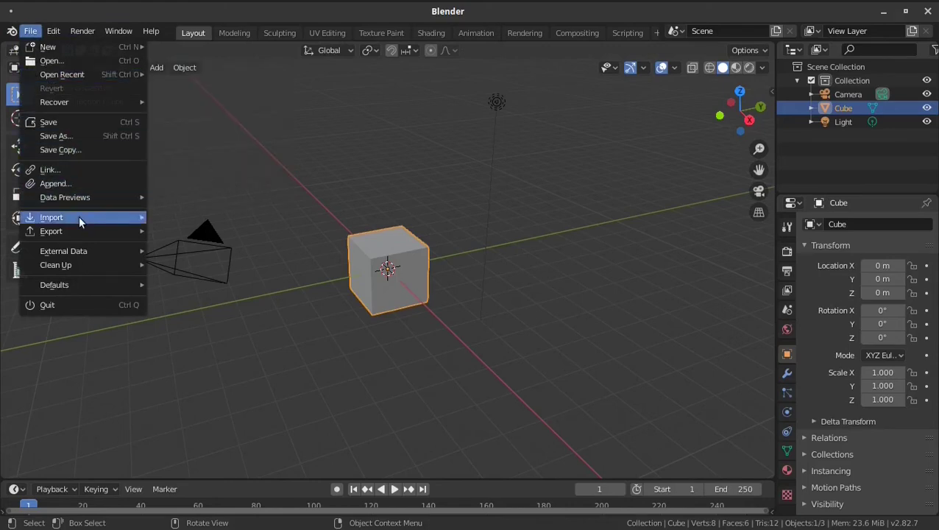
pyautogui.moveTo(54, 33)
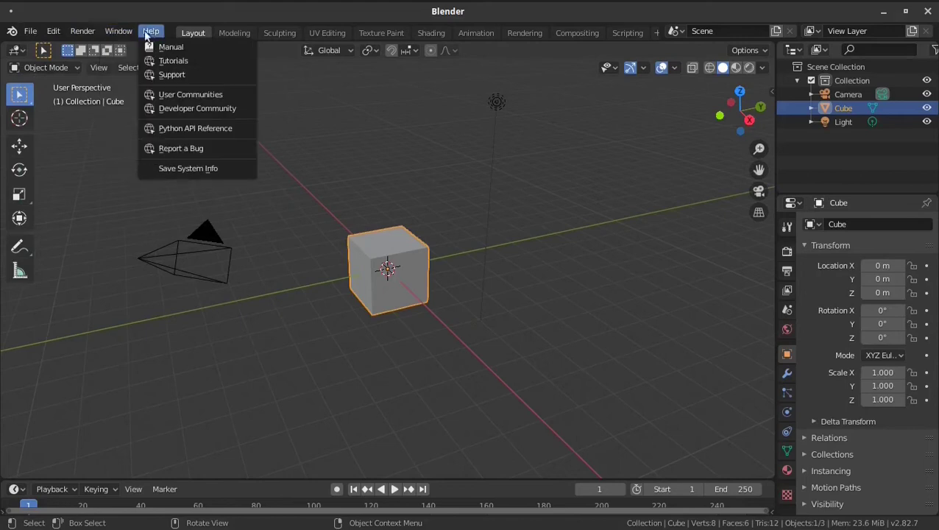
pyautogui.moveTo(121, 31)
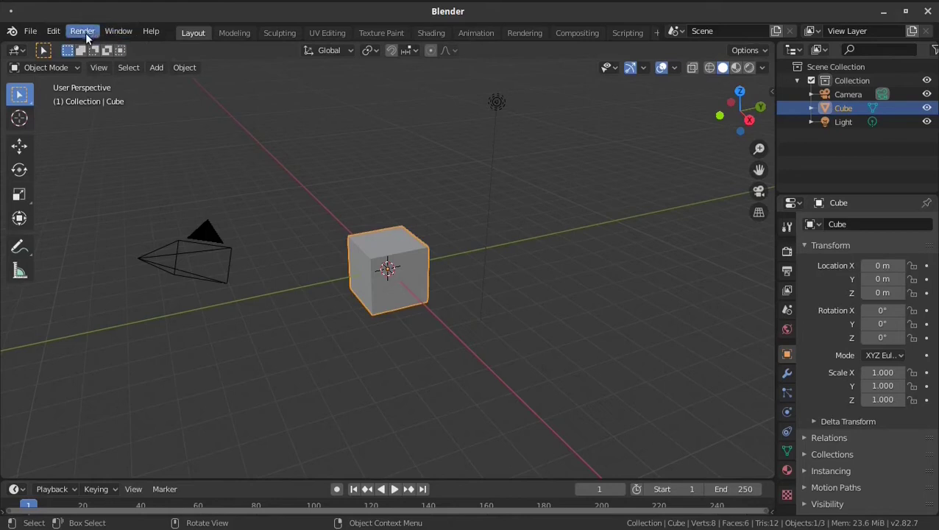
pyautogui.click(85, 31)
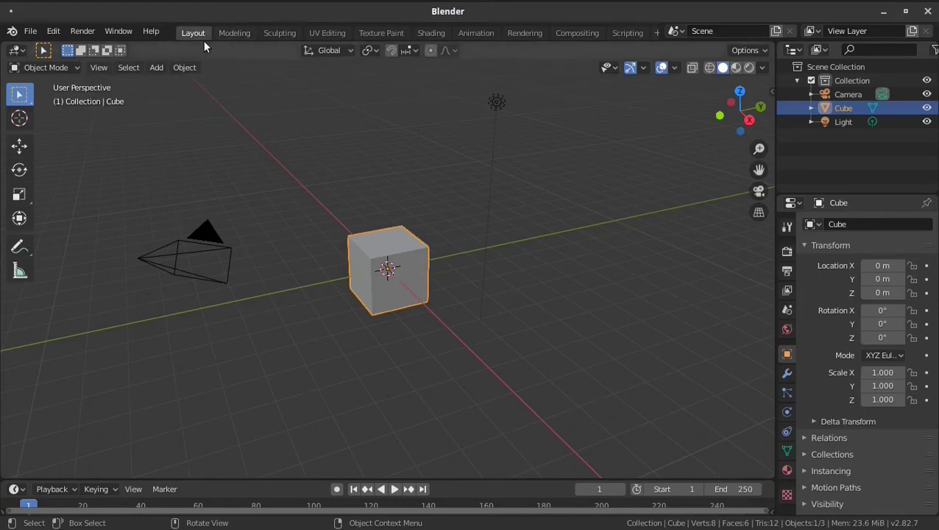
# - View the cube in the Modeling, Sculpting and Animation workspaces, and return to the Layout workspace
pyautogui.click(234, 34)
pyautogui.moveTo(465, 314); pyautogui.dragTo(482, 283, button='middle')
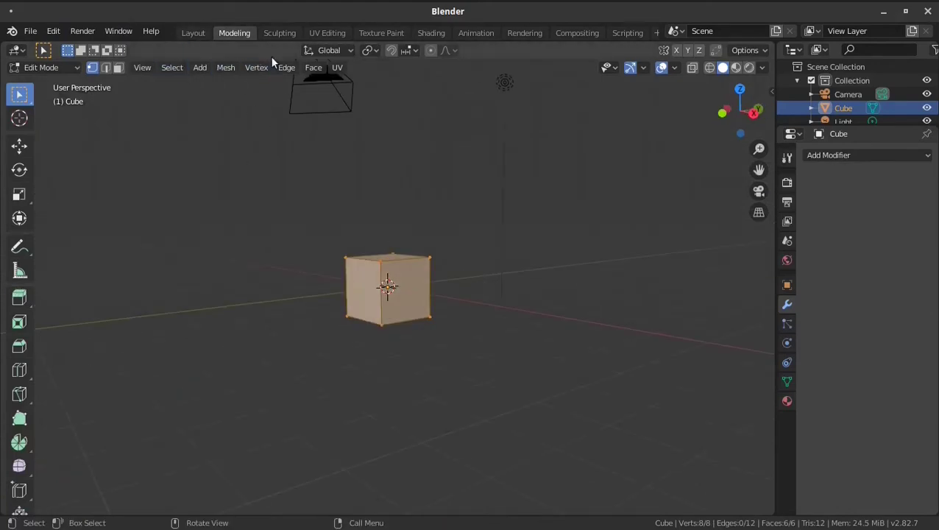
pyautogui.click(292, 33)
pyautogui.click(470, 33)
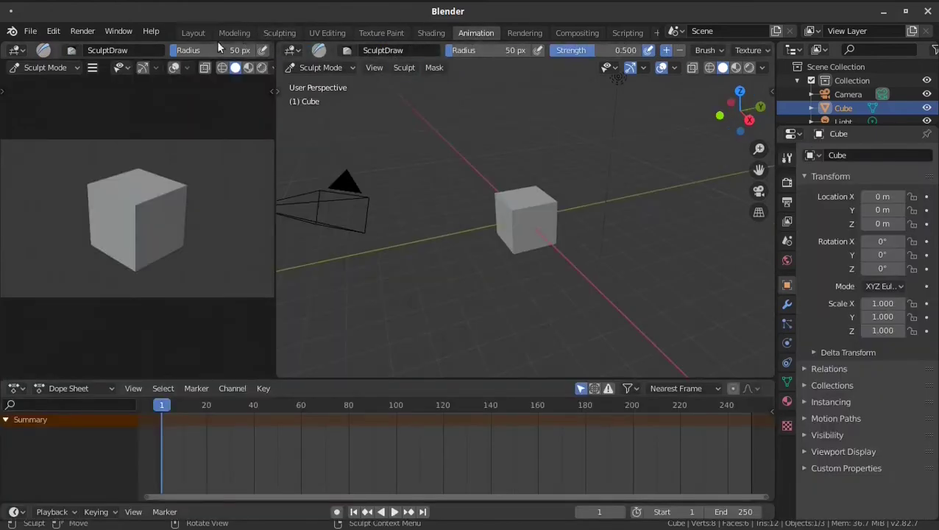
pyautogui.click(194, 32)
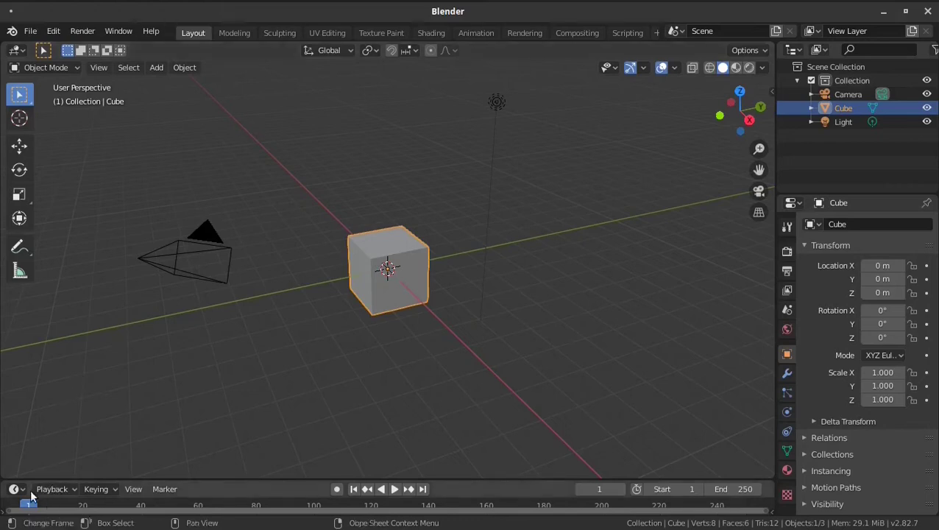
# - Enlarge the timeline area and shrink it again, and view the editor types available for the 3D viewport area
pyautogui.moveTo(323, 480); pyautogui.dragTo(321, 434)
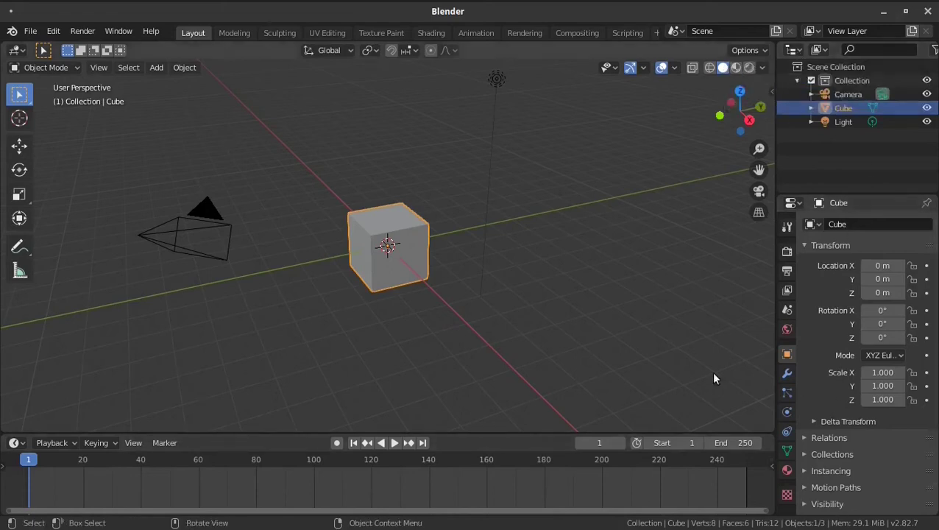
pyautogui.moveTo(646, 433); pyautogui.dragTo(647, 482)
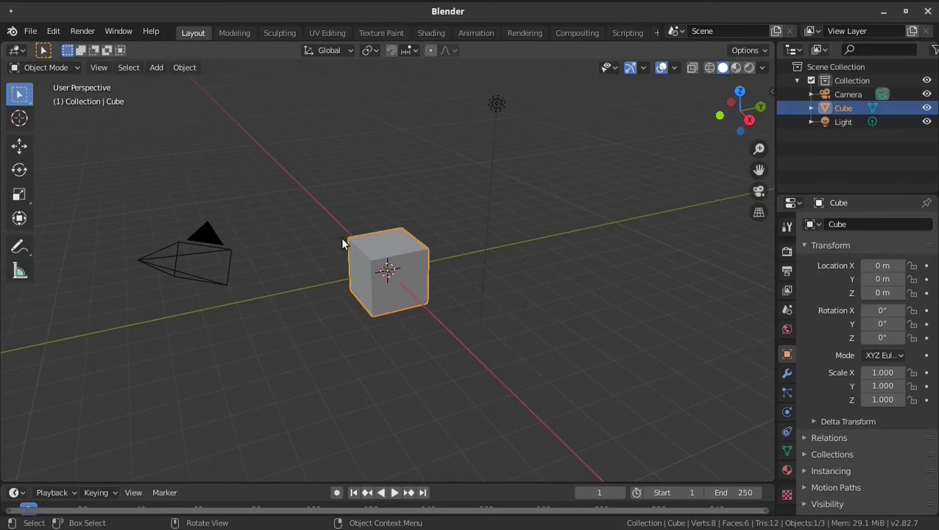
pyautogui.click(16, 50)
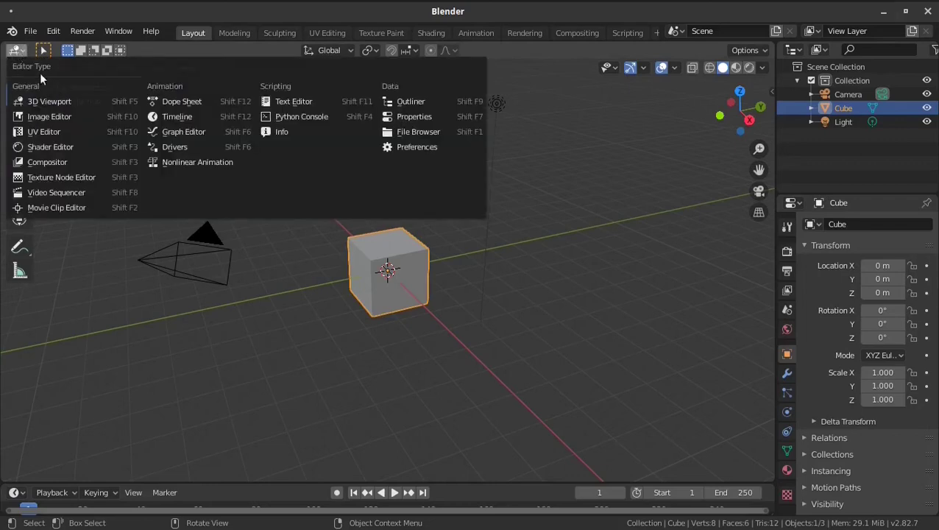
pyautogui.press('Escape')
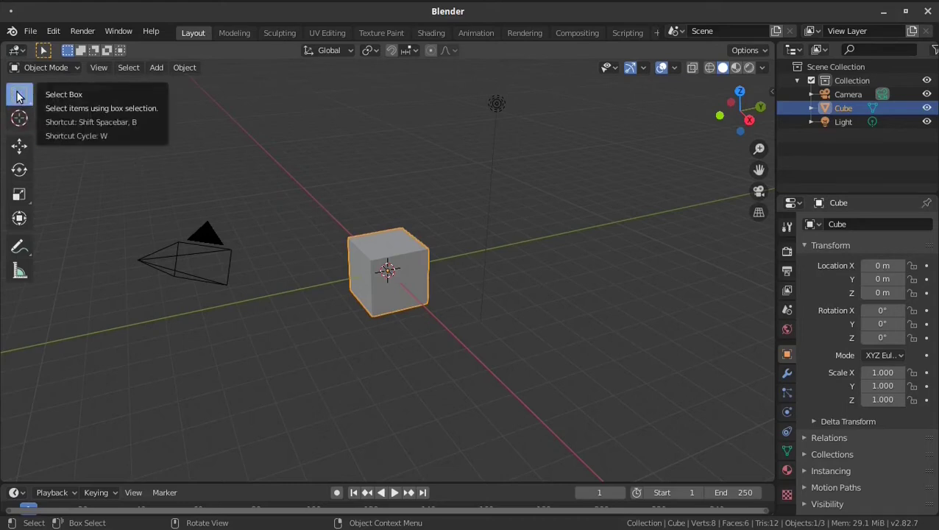
# - Select the light, the camera and the cube in turn with the Select Box tool, ending with the camera selected
pyautogui.click(485, 118)
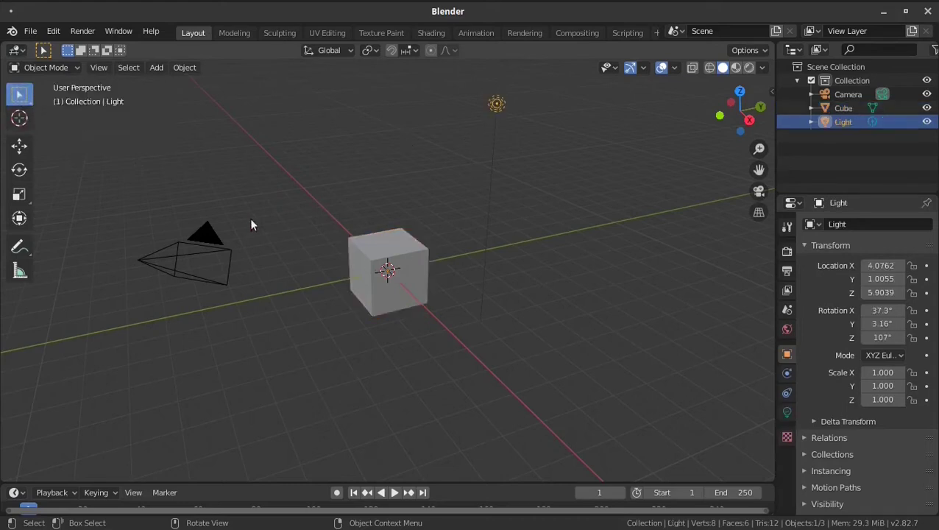
pyautogui.click(199, 257)
pyautogui.click(399, 247)
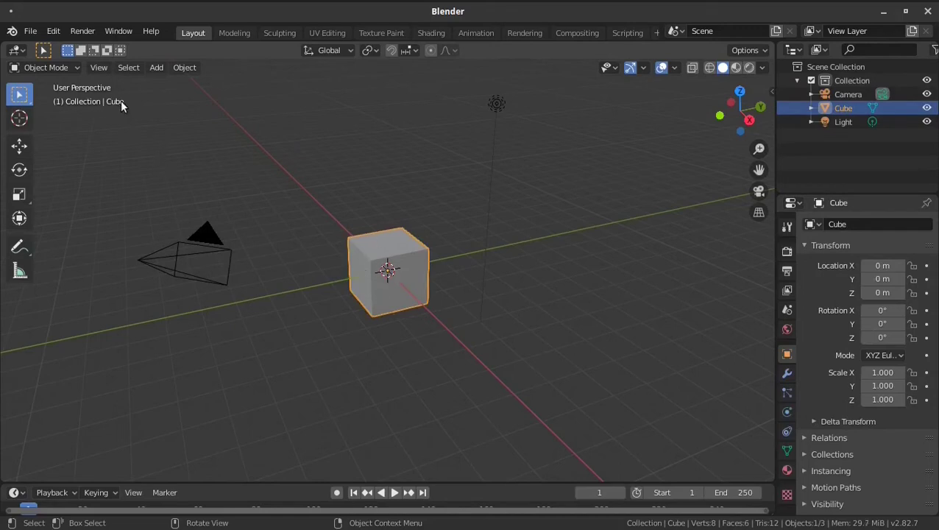
pyautogui.click(496, 104)
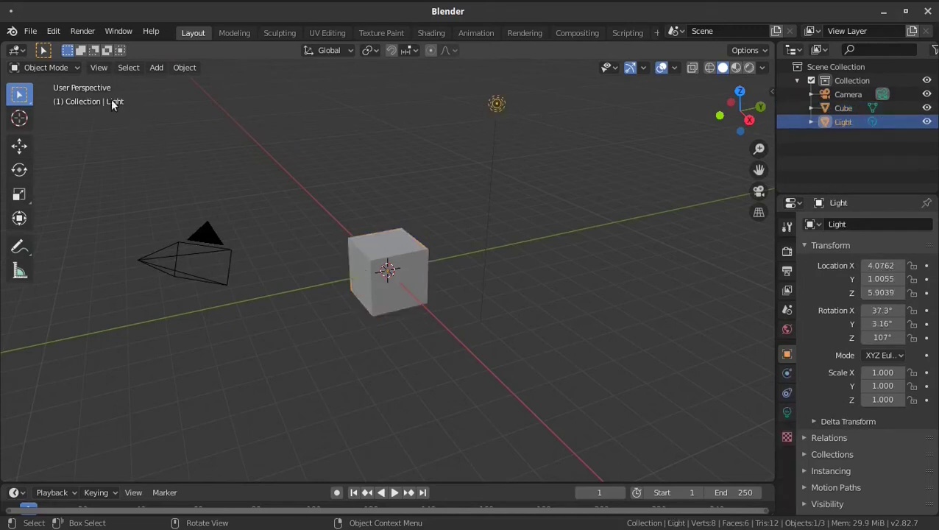
pyautogui.click(205, 261)
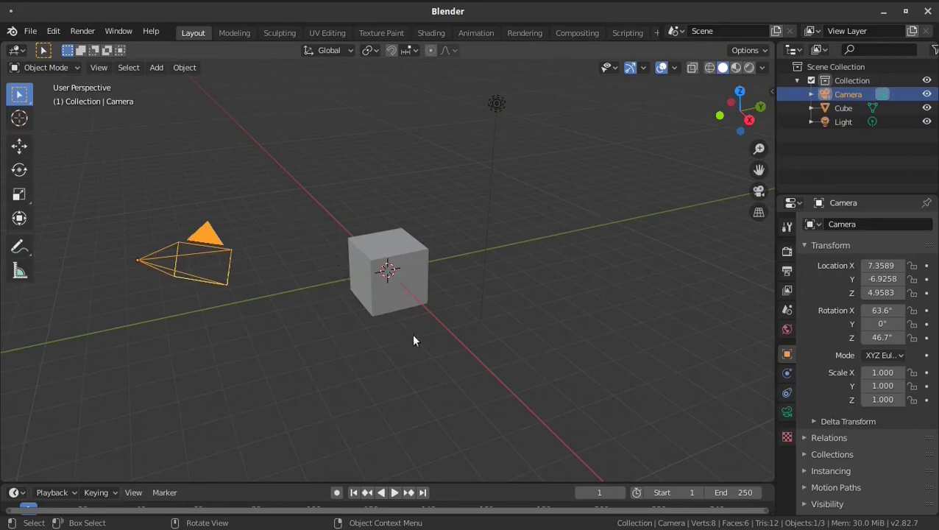
# - Orbit the viewport around the cube, and snap through the axis-aligned views to the top orthographic view
pyautogui.moveTo(401, 320); pyautogui.dragTo(547, 370, button='middle')
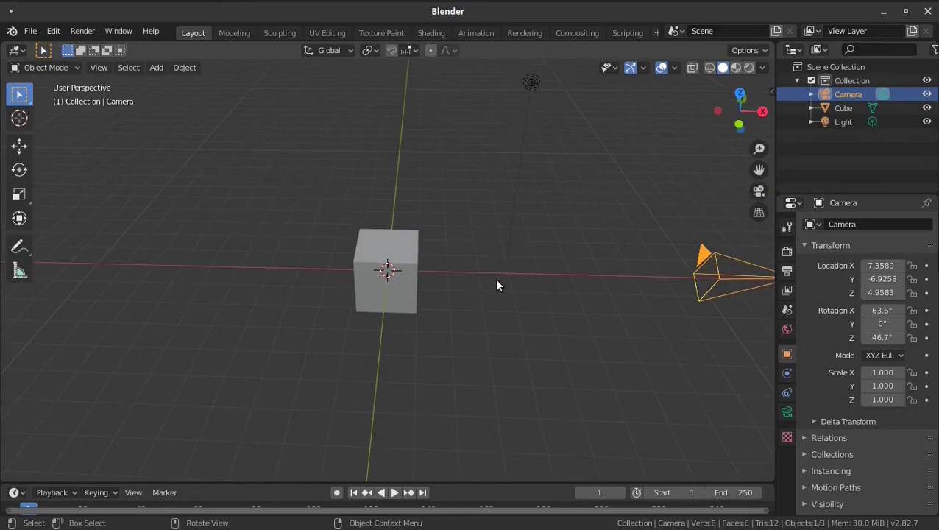
pyautogui.moveTo(496, 285); pyautogui.dragTo(417, 273, button='middle')
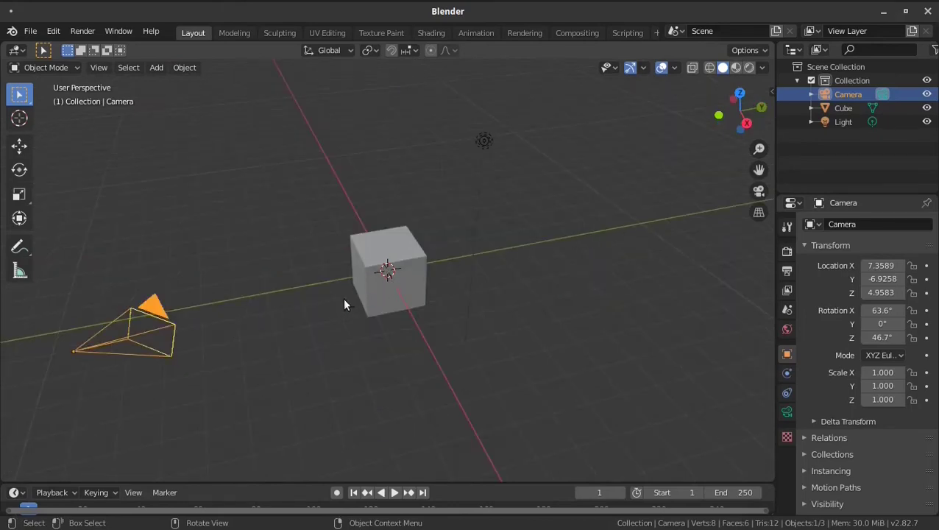
pyautogui.moveTo(346, 304); pyautogui.dragTo(574, 262, button='middle')
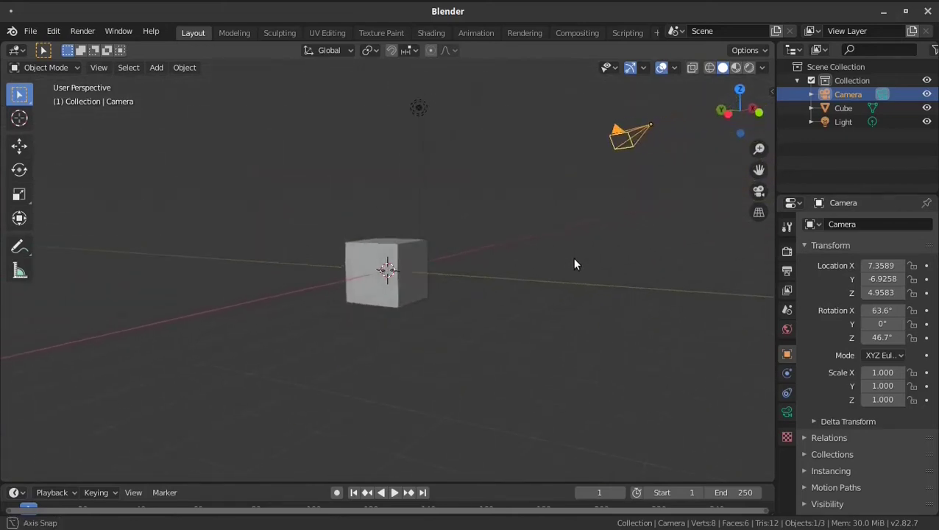
pyautogui.moveTo(493, 283)
pyautogui.mouseDown(button='middle')
pyautogui.moveTo(524, 291)
pyautogui.moveTo(496, 269)
pyautogui.mouseUp(button='middle')
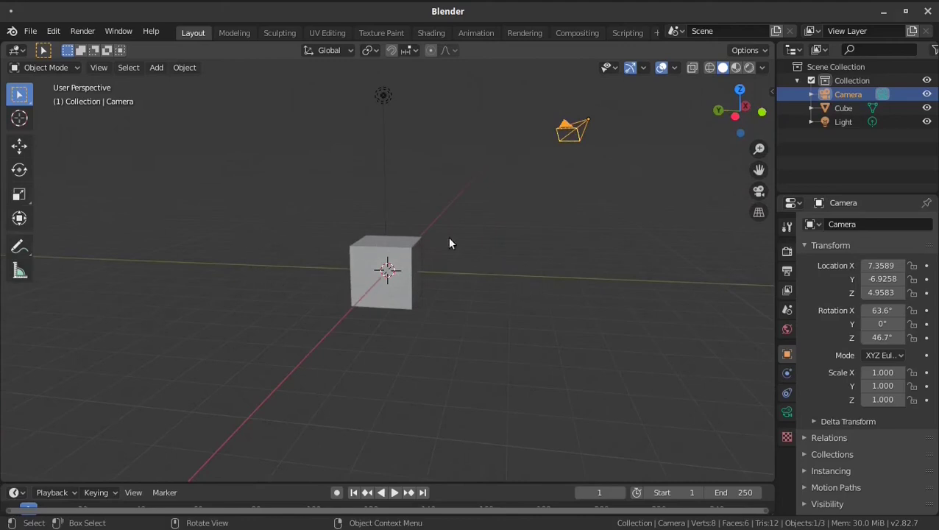
pyautogui.click(762, 112)
pyautogui.click(719, 111)
pyautogui.click(740, 89)
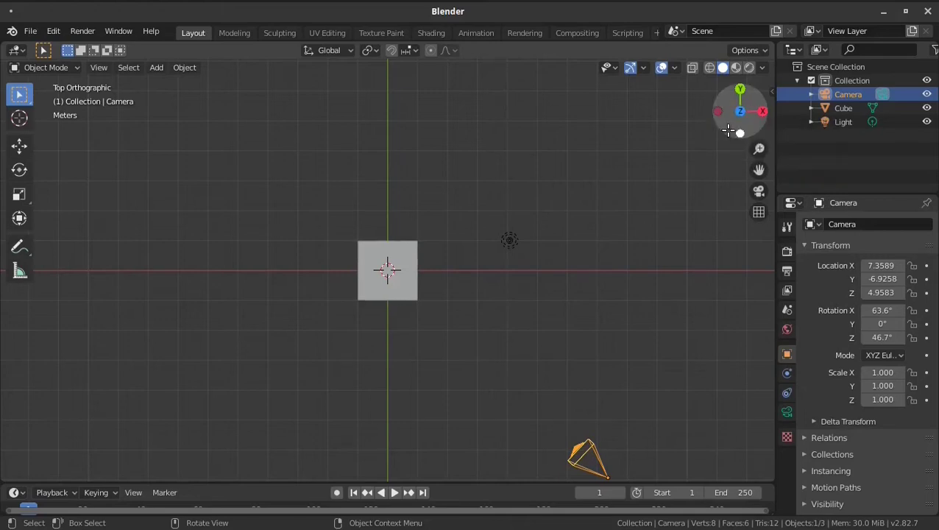
# - Snap the viewport through the top, left and right orthographic views, and orbit to a perspective view of the cube
pyautogui.click(742, 110)
pyautogui.click(741, 111)
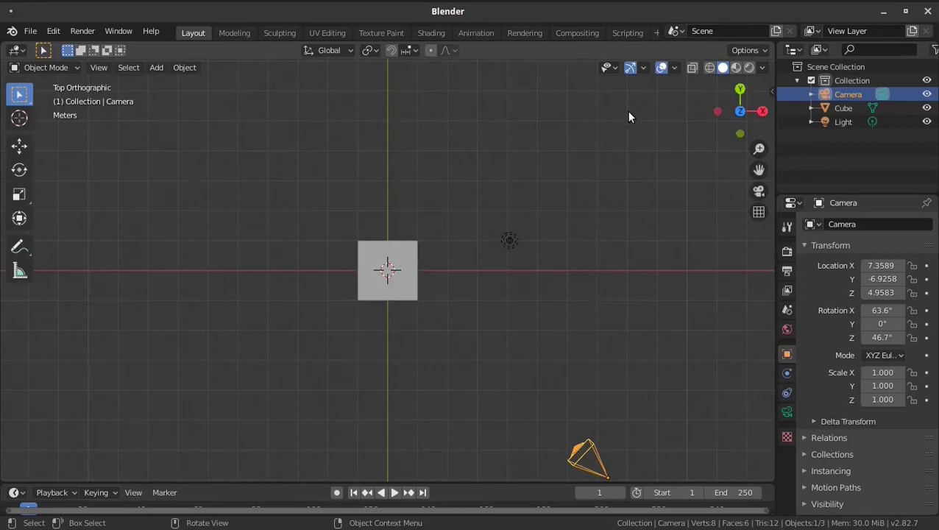
pyautogui.click(718, 111)
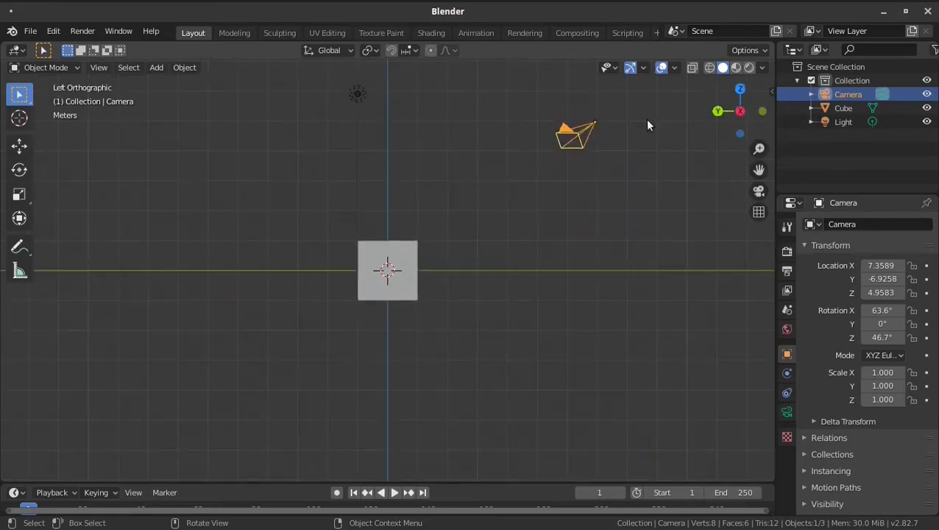
pyautogui.click(762, 111)
pyautogui.click(718, 113)
pyautogui.click(740, 112)
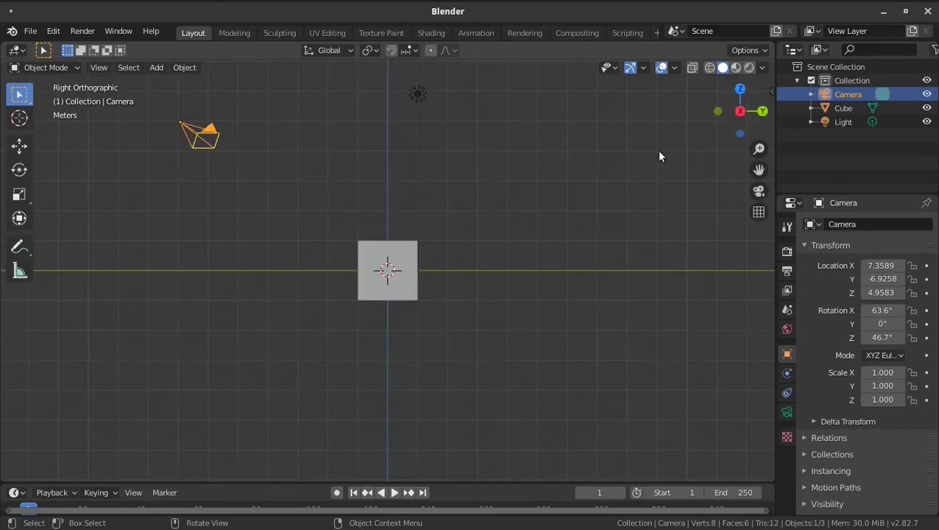
pyautogui.moveTo(740, 111)
pyautogui.mouseDown()
pyautogui.moveTo(94, 70)
pyautogui.moveTo(739, 111)
pyautogui.moveTo(782, 140)
pyautogui.moveTo(810, 141)
pyautogui.moveTo(730, 141)
pyautogui.moveTo(717, 125)
pyautogui.moveTo(817, 135)
pyautogui.moveTo(752, 128)
pyautogui.moveTo(762, 124)
pyautogui.moveTo(746, 117)
pyautogui.mouseUp()
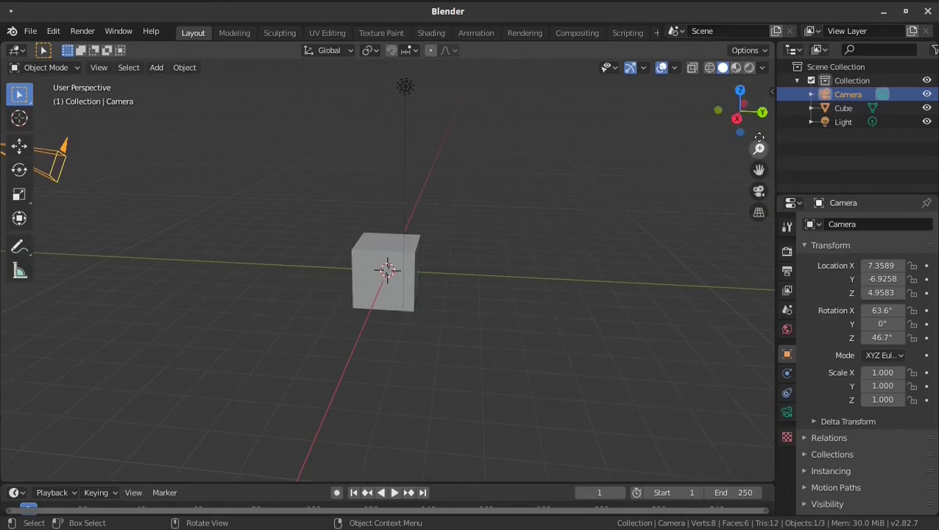
# - Turn on Screencast Keys in the viewport sidebar, deselect the camera, test the key display by orbiting, and hide the sidebar
pyautogui.click(771, 91)
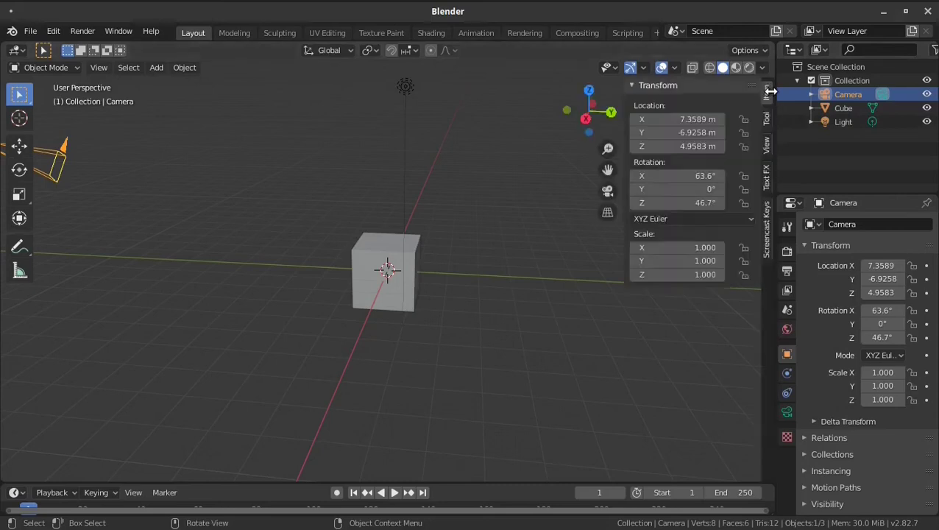
pyautogui.click(766, 226)
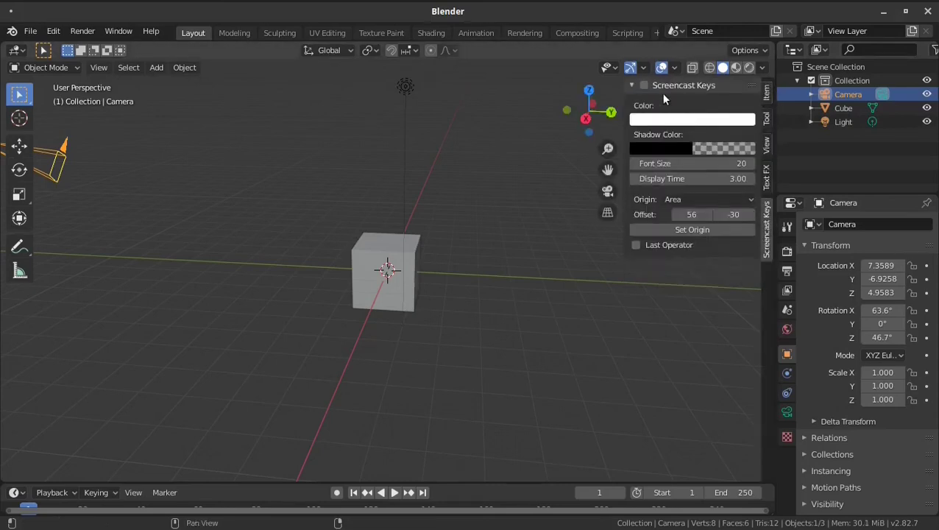
pyautogui.click(632, 86)
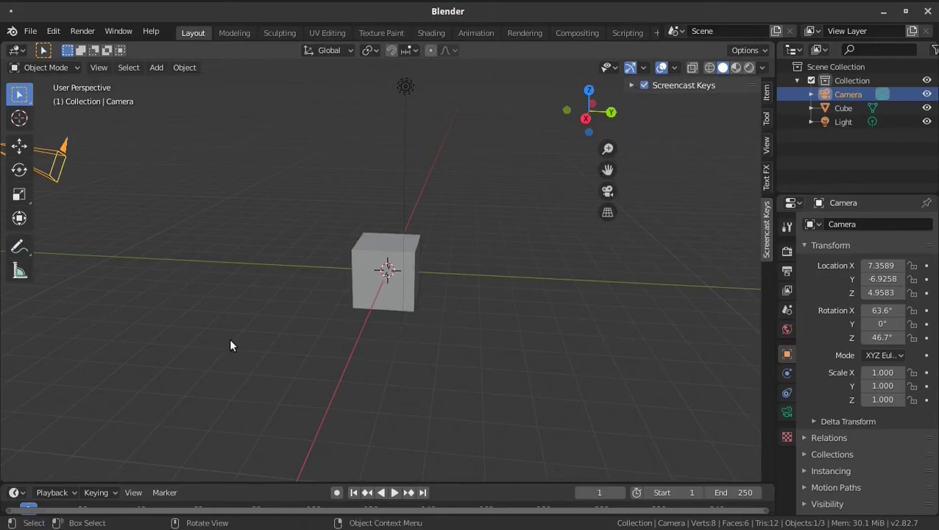
pyautogui.click(168, 404)
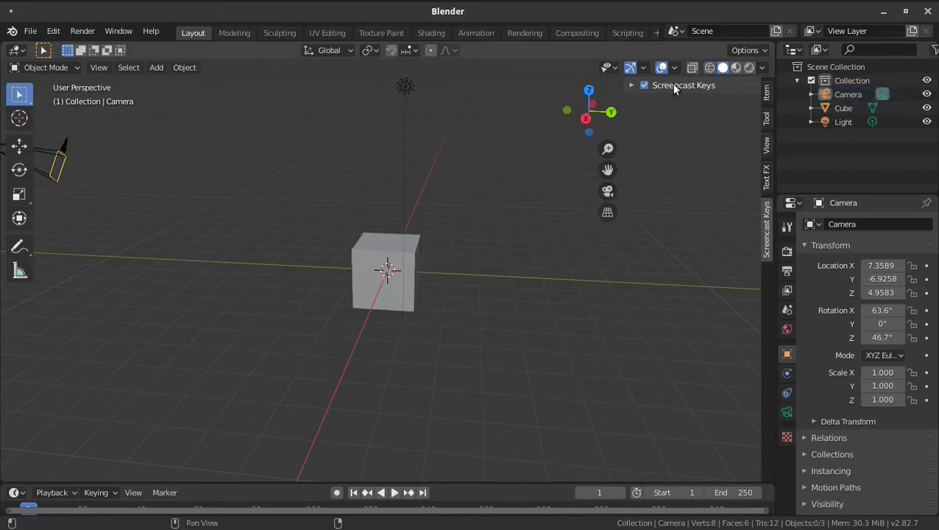
pyautogui.moveTo(592, 112); pyautogui.dragTo(695, 92)
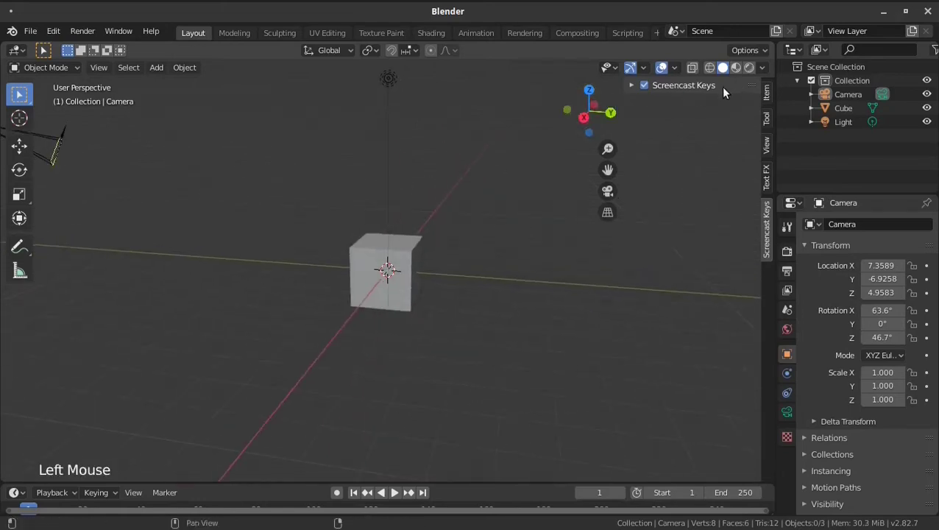
pyautogui.press('n')
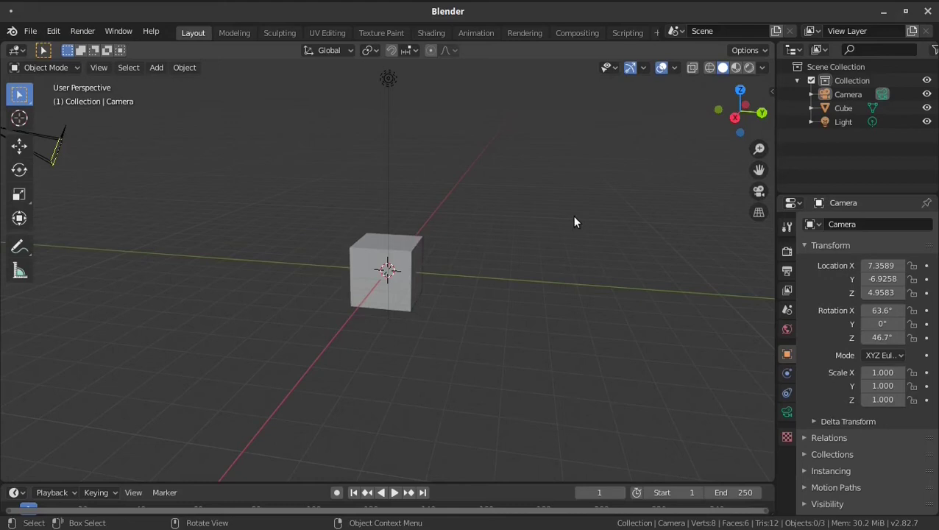
# - View the scene from the front, right, top, bottom and back orthographic views in turn
pyautogui.press('KP_1')
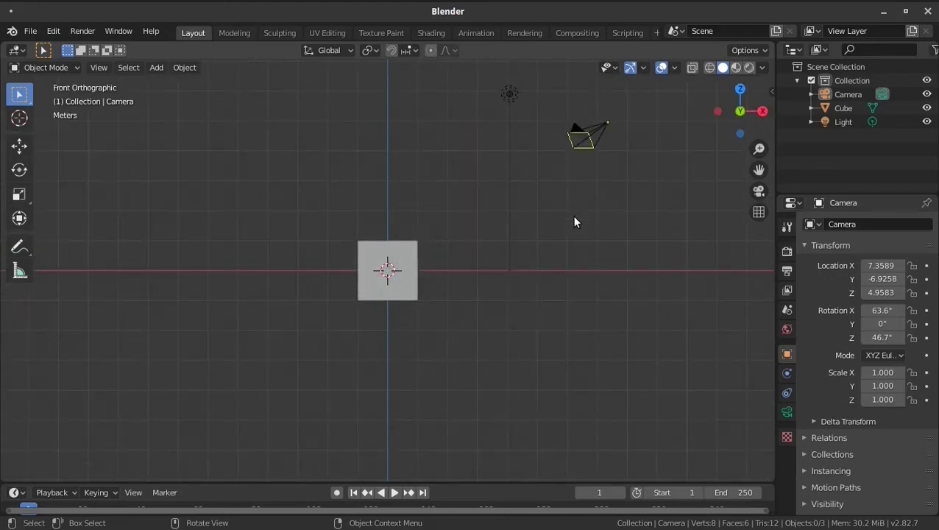
pyautogui.press('KP_3')
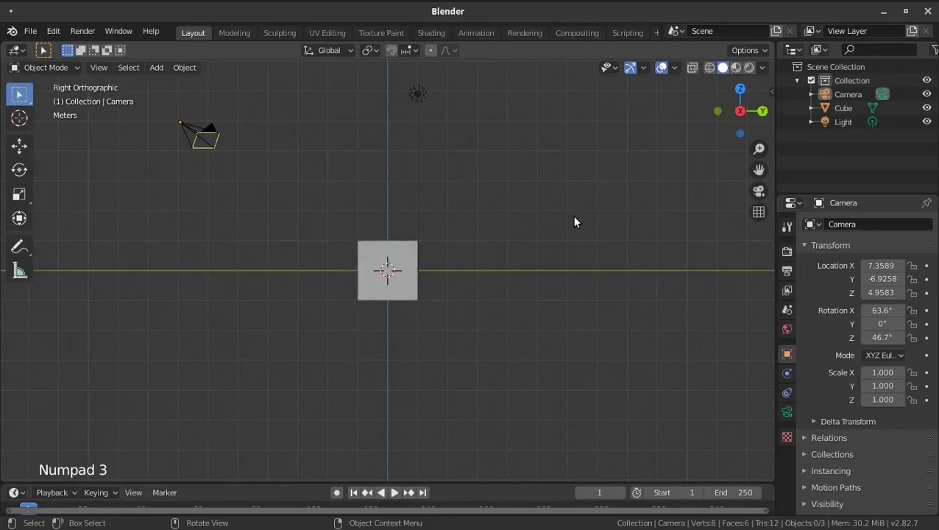
pyautogui.press('KP_7')
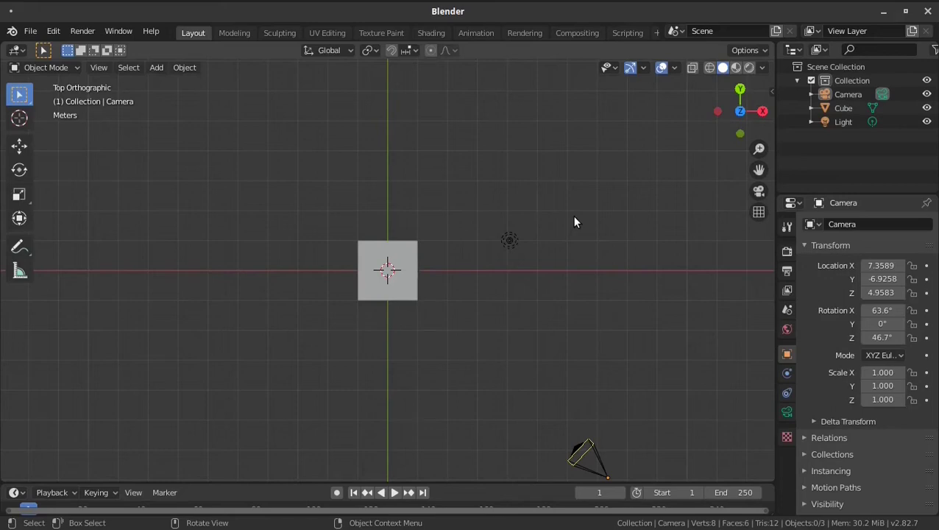
pyautogui.press('ctrl')
pyautogui.press('ctrl+KP_7')
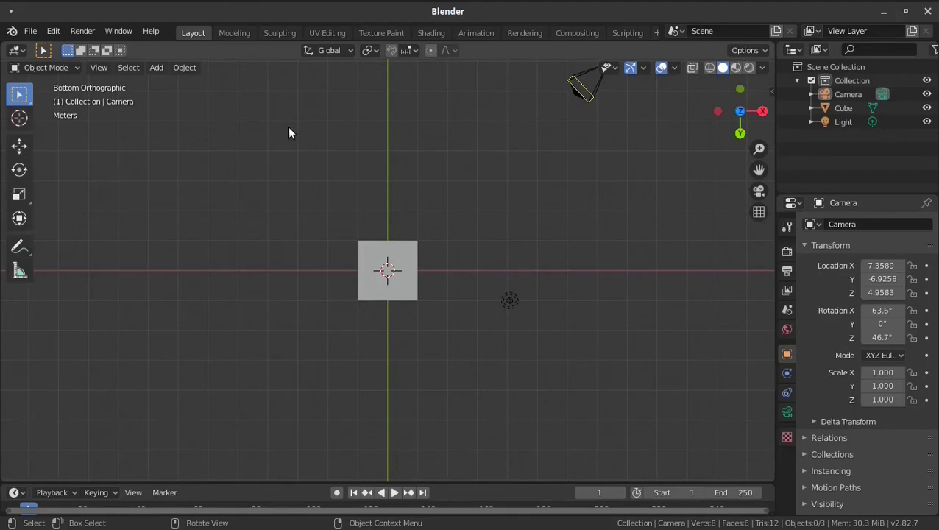
pyautogui.press('ctrl')
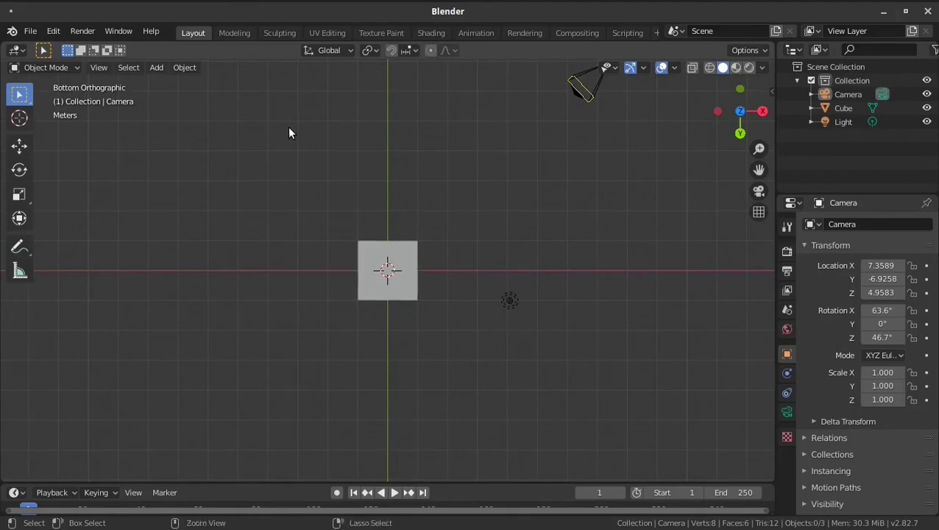
pyautogui.press('ctrl+KP_1')
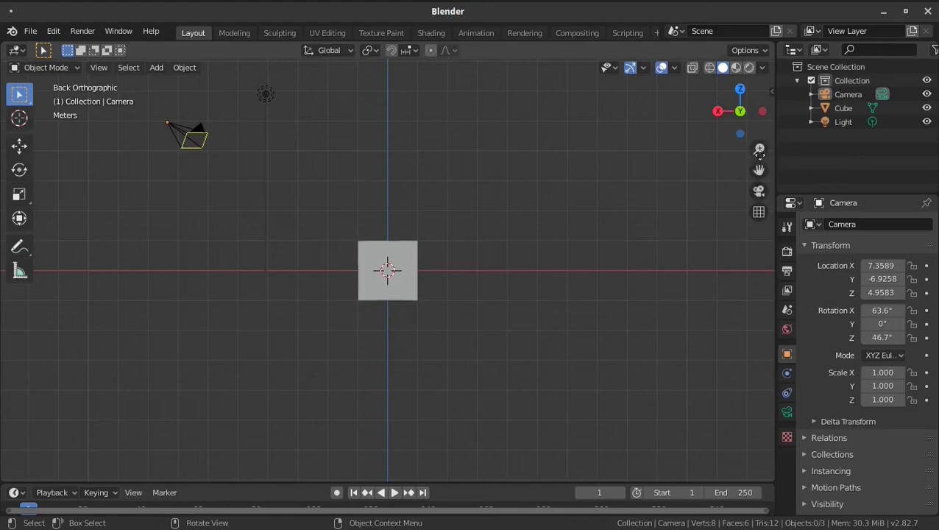
# - Zoom and pan the viewport, look at the cube through the camera, and orbit out of the camera view
pyautogui.moveTo(758, 157)
pyautogui.mouseDown()
pyautogui.moveTo(758, 176)
pyautogui.moveTo(758, 140)
pyautogui.moveTo(758, 184)
pyautogui.moveTo(758, 151)
pyautogui.moveTo(748, 167)
pyautogui.moveTo(790, 159)
pyautogui.moveTo(767, 163)
pyautogui.mouseUp()
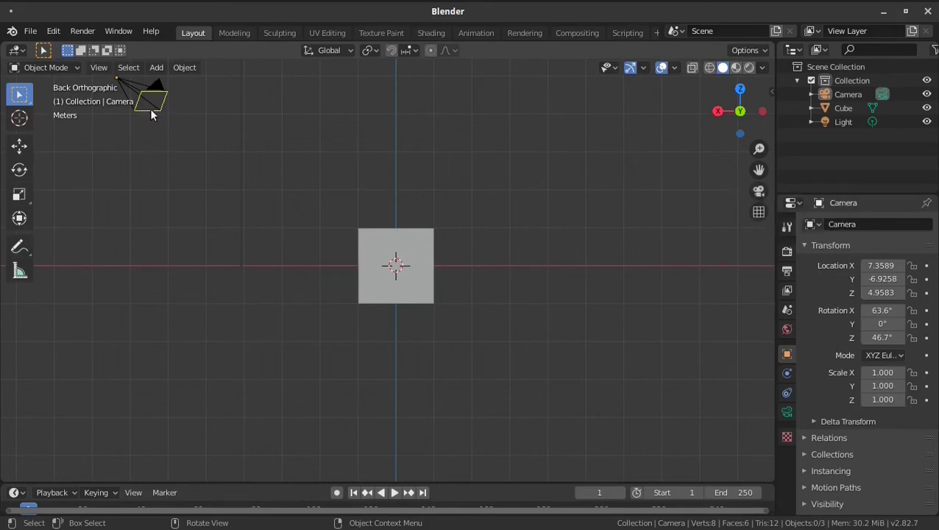
pyautogui.moveTo(154, 88); pyautogui.dragTo(313, 186, button='middle')
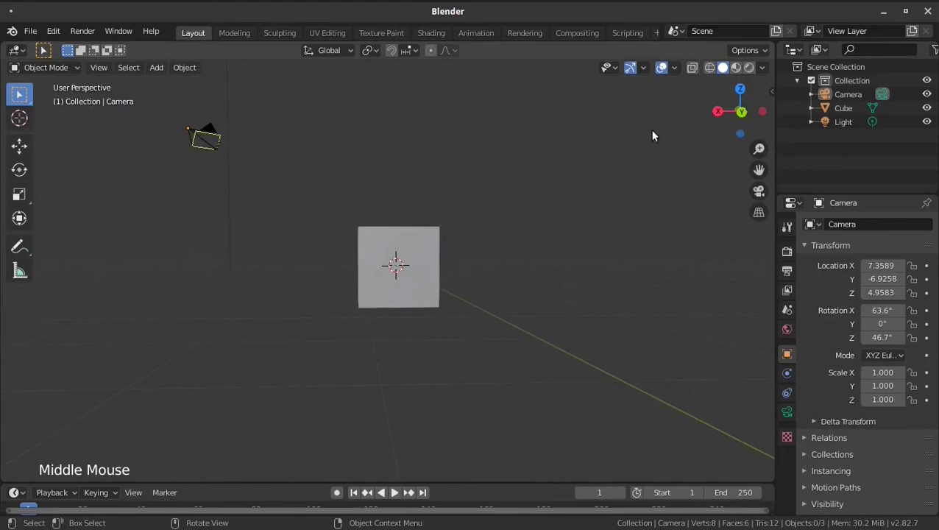
pyautogui.click(759, 190)
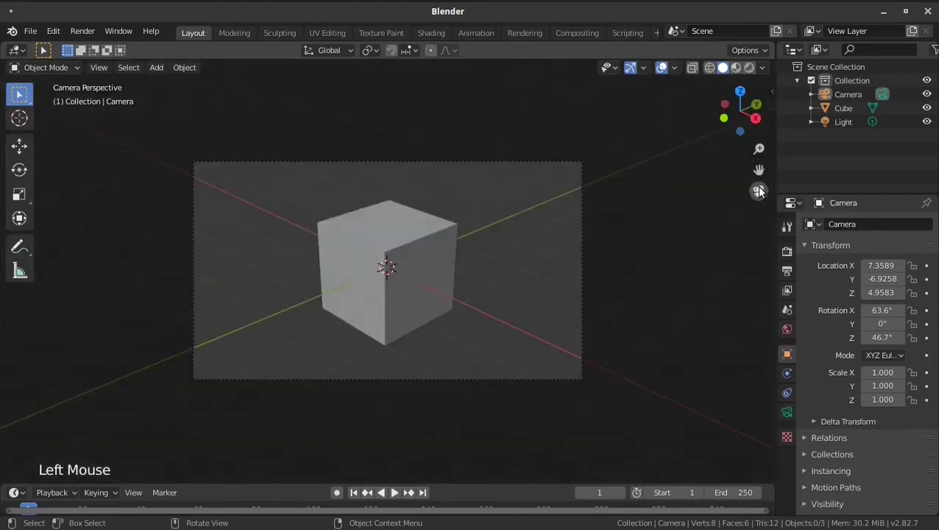
pyautogui.moveTo(581, 200)
pyautogui.mouseDown(button='middle')
pyautogui.moveTo(598, 210)
pyautogui.moveTo(581, 208)
pyautogui.mouseUp(button='middle')
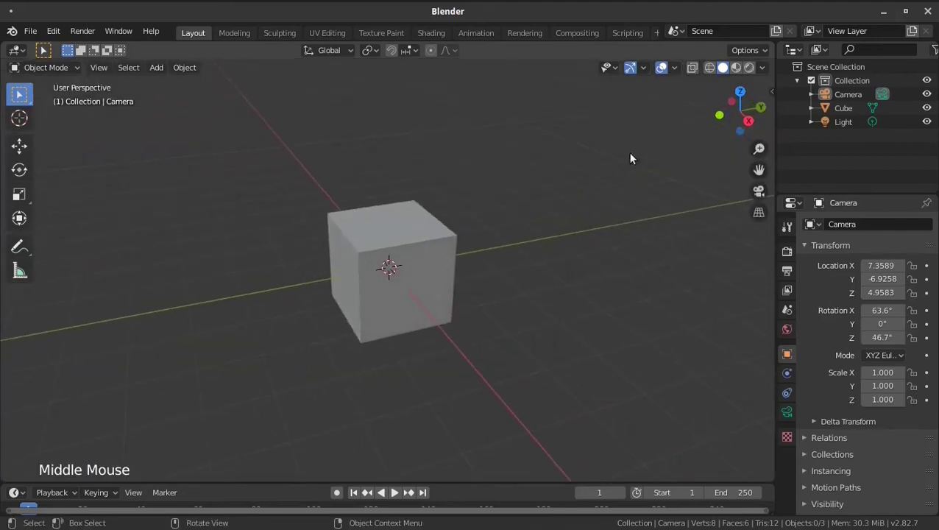
# - Compare the orthographic and perspective projections of the cube while orbiting around it, ending in orthographic projection
pyautogui.click(759, 212)
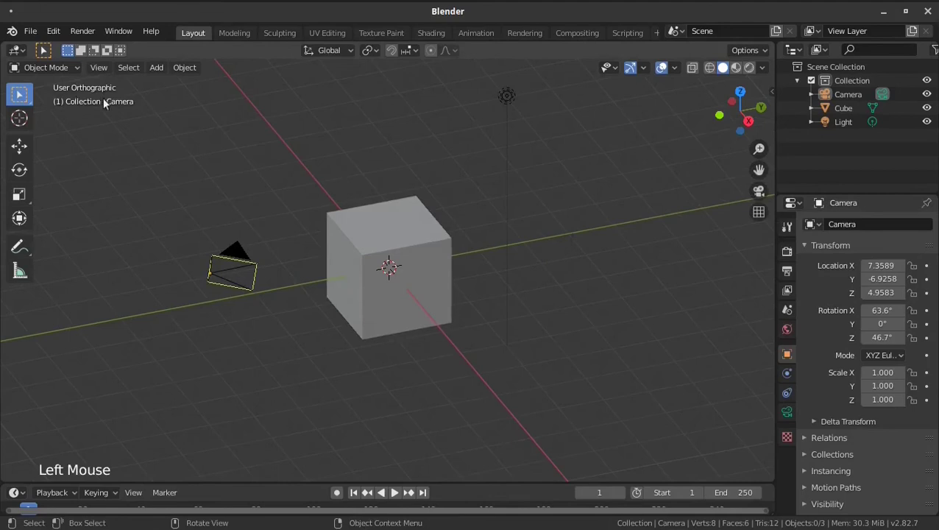
pyautogui.click(759, 212)
pyautogui.moveTo(484, 170); pyautogui.dragTo(395, 131, button='middle')
pyautogui.moveTo(452, 209); pyautogui.dragTo(450, 232, button='middle')
pyautogui.moveTo(513, 223); pyautogui.dragTo(495, 239, button='middle')
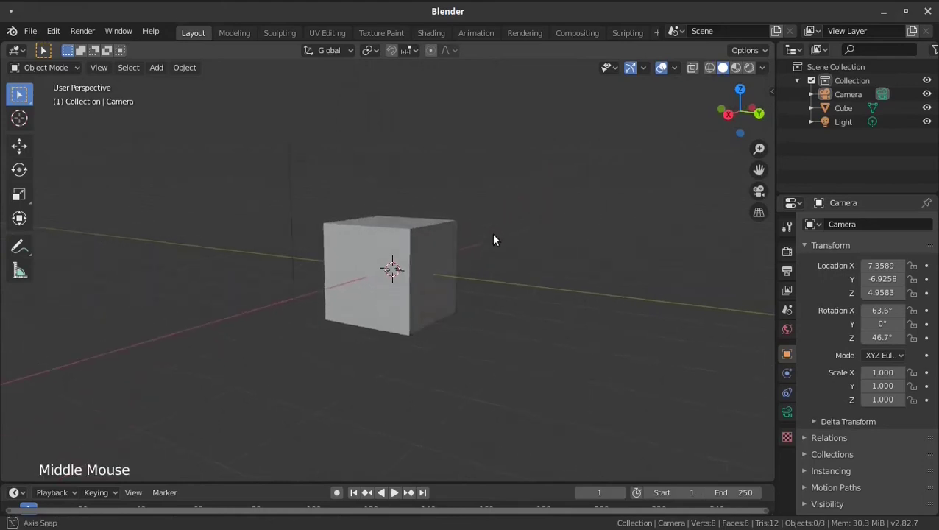
pyautogui.click(758, 212)
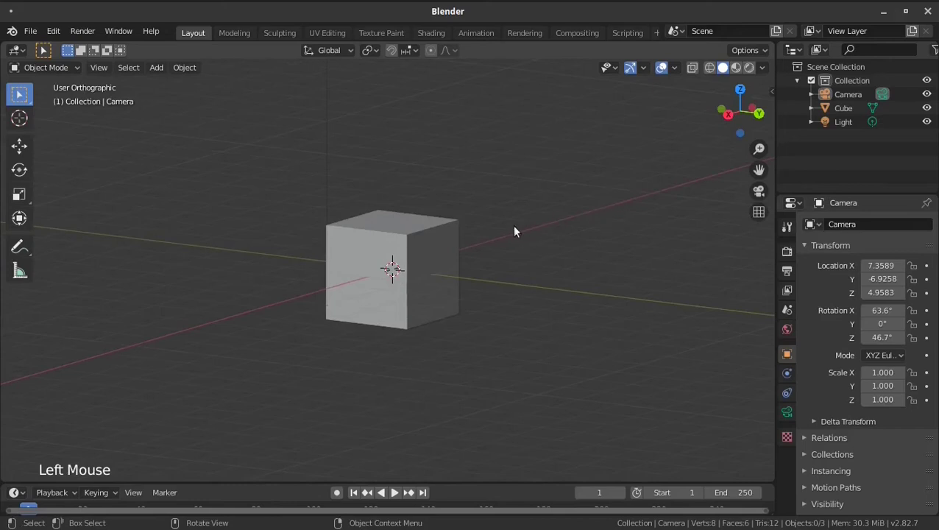
pyautogui.moveTo(438, 270); pyautogui.dragTo(497, 241, button='middle')
# - Select the cube in front orthographic view, activate the Cursor tool, and add a Monkey mesh at the 3D cursor inside the cube
pyautogui.click(715, 113)
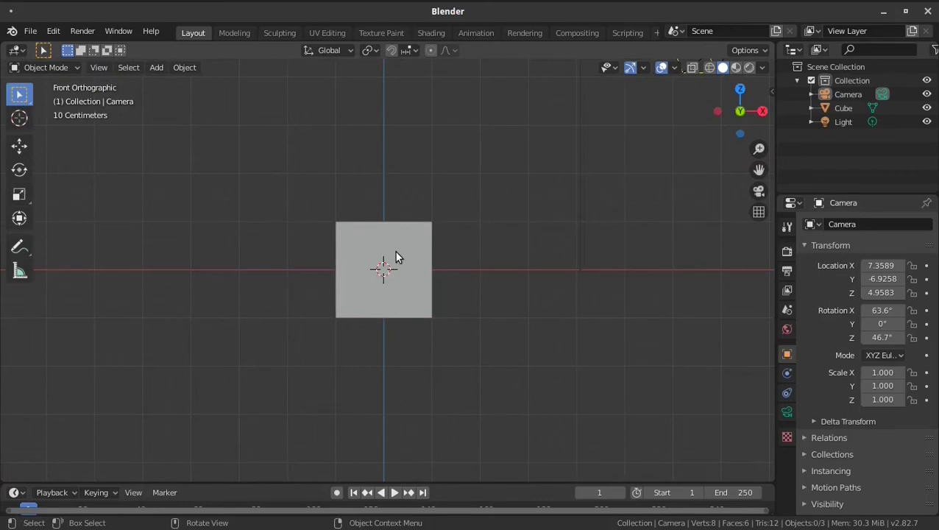
pyautogui.click(431, 242)
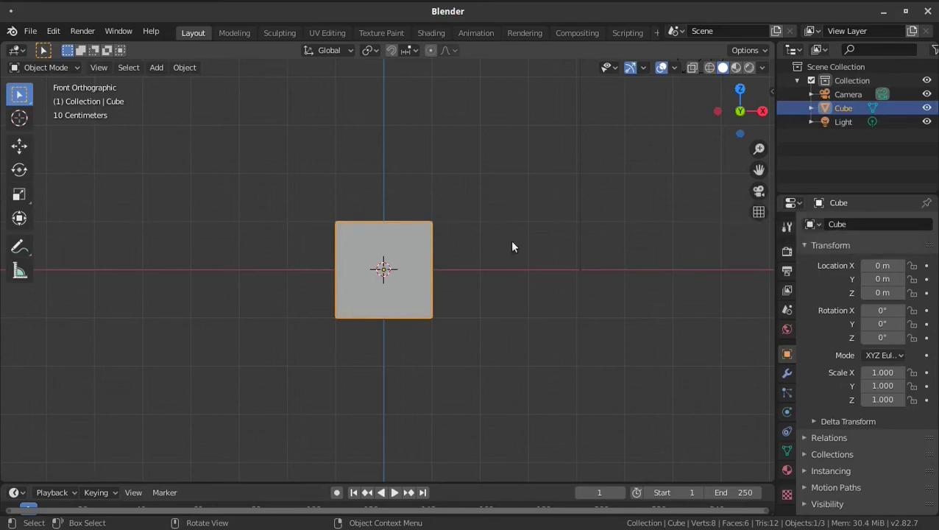
pyautogui.click(19, 120)
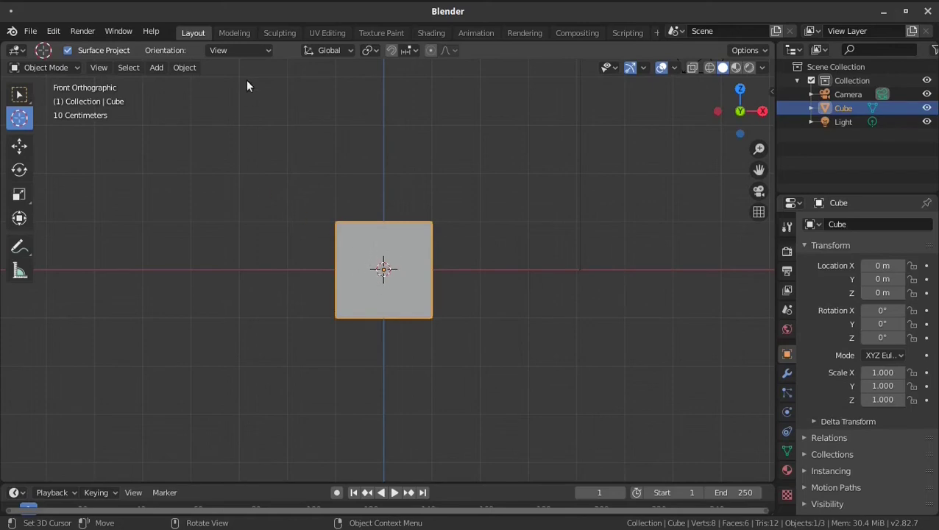
pyautogui.click(155, 68)
pyautogui.moveTo(173, 86)
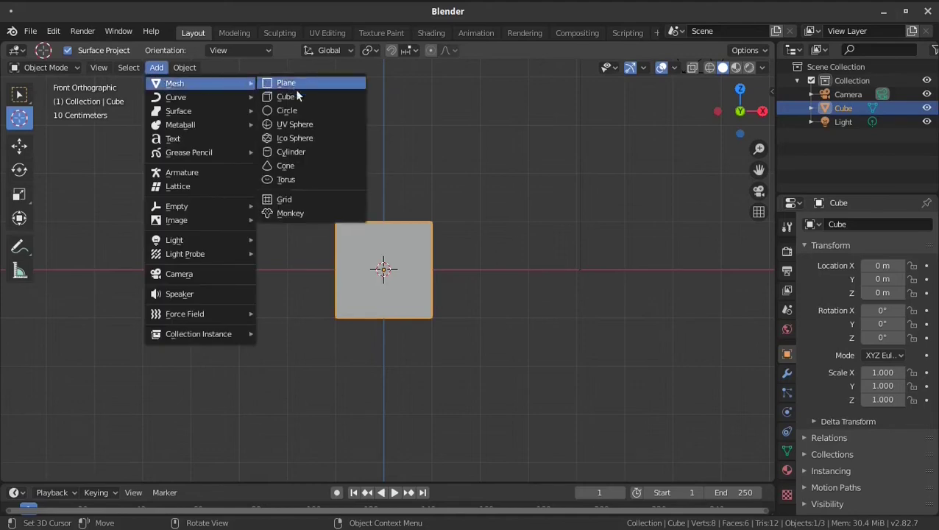
pyautogui.click(296, 215)
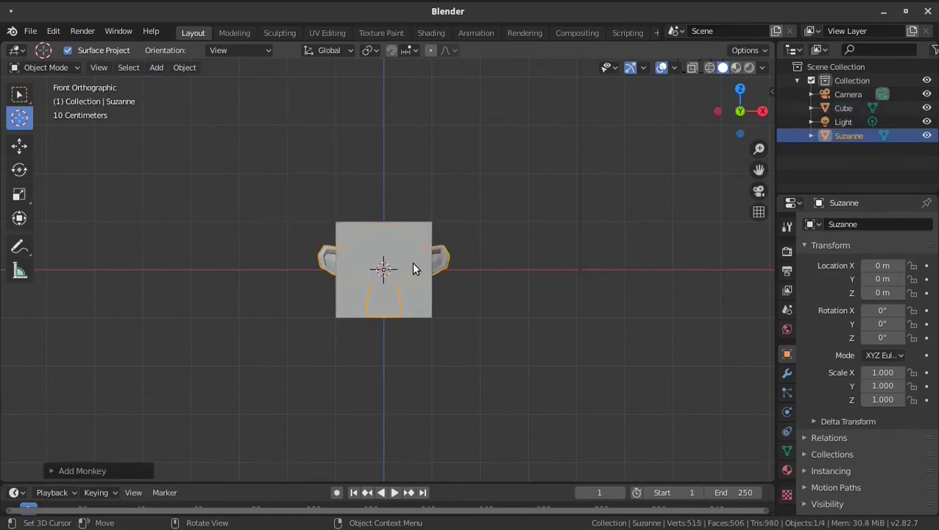
pyautogui.moveTo(412, 263); pyautogui.dragTo(479, 276, button='middle')
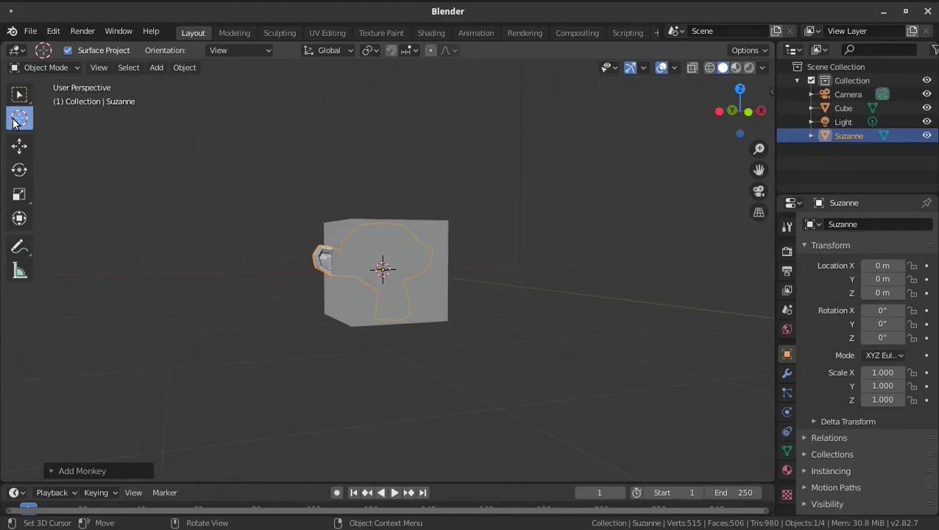
# - In top orthographic view, place the 3D cursor on the X axis about 3 m from the origin and add a Cylinder mesh there
pyautogui.click(739, 89)
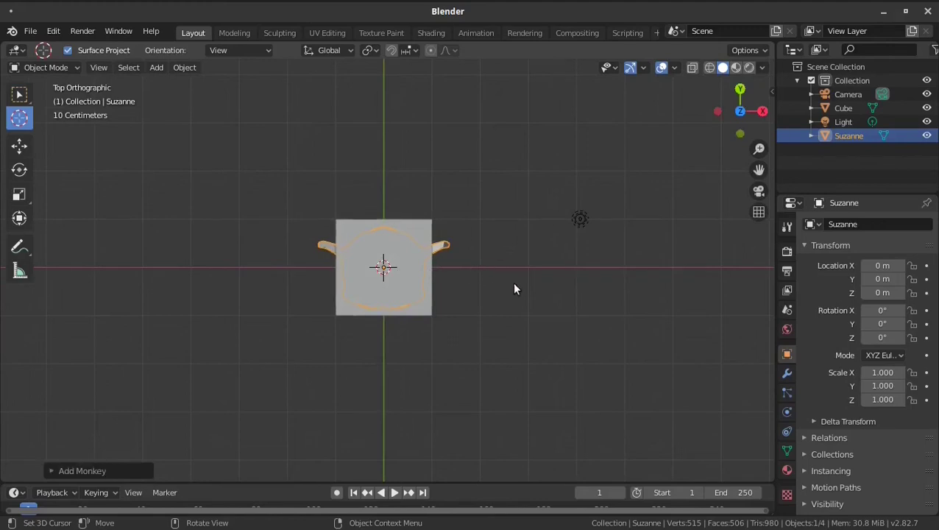
pyautogui.click(21, 120)
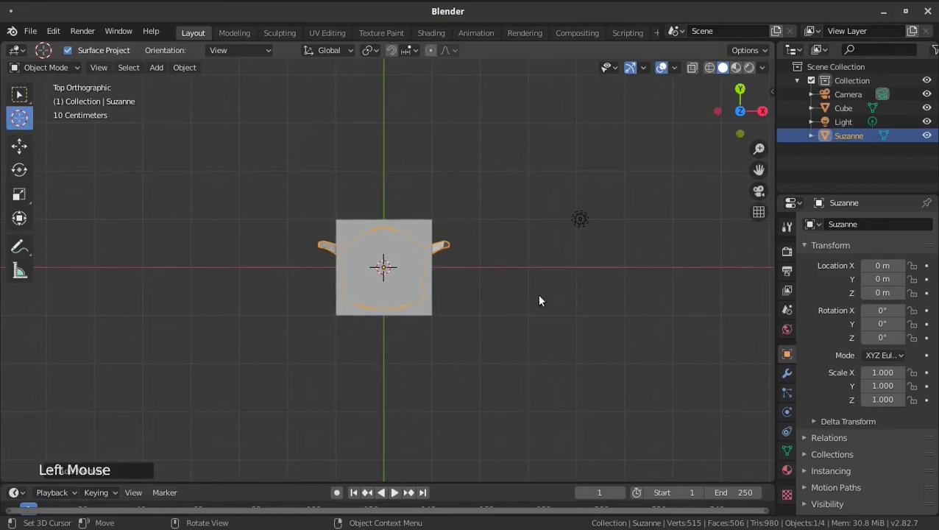
pyautogui.click(527, 267)
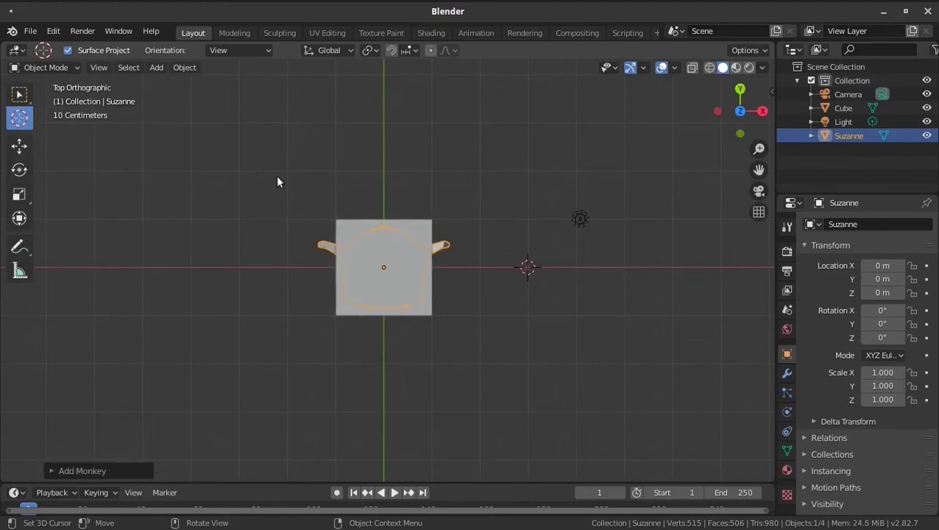
pyautogui.click(157, 68)
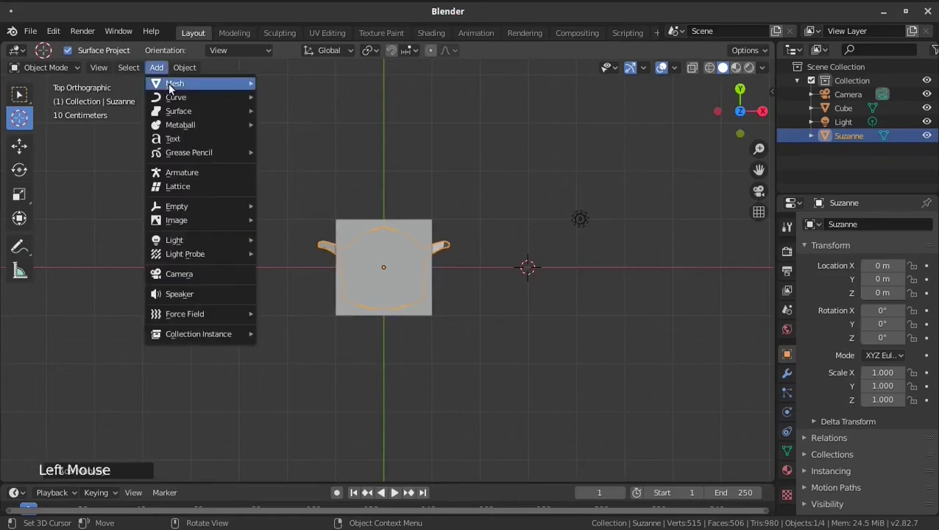
pyautogui.moveTo(202, 83)
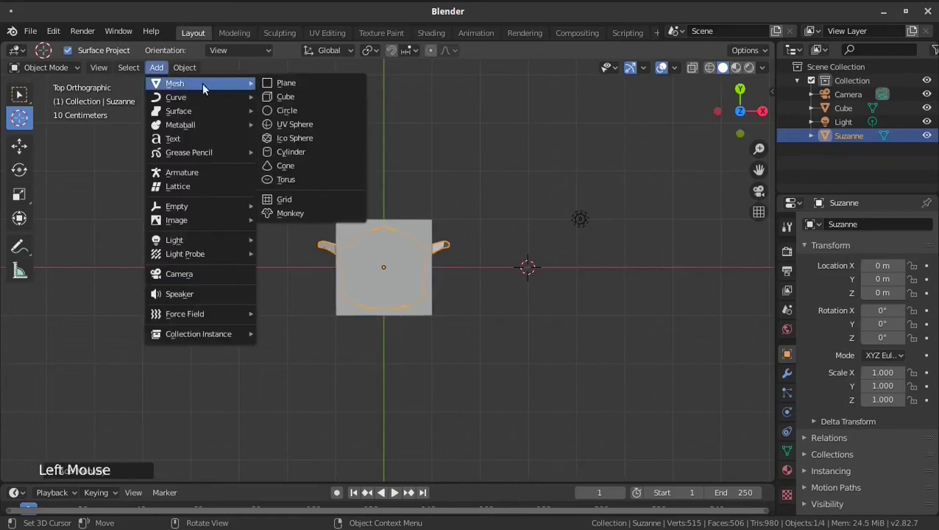
pyautogui.click(294, 153)
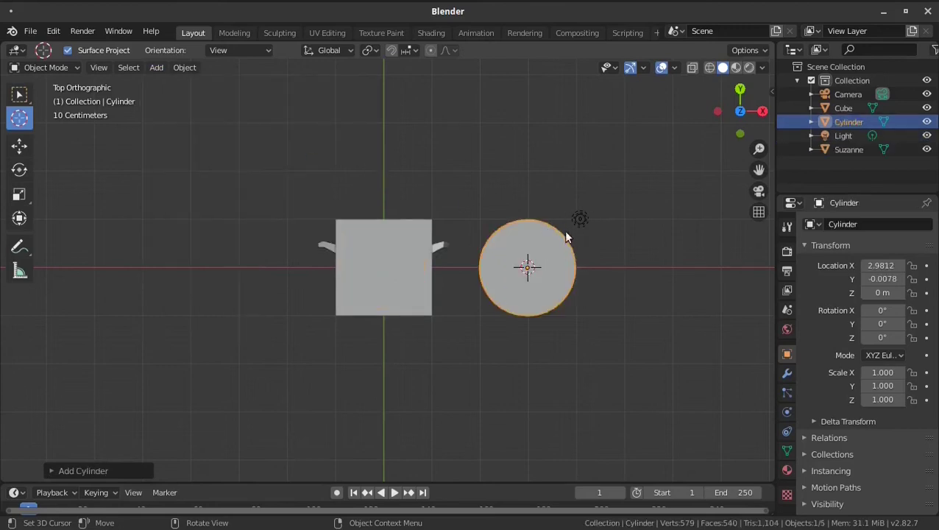
# - Select the monkey with the Move tool active and raise it along the Z axis to about 2.17 m, above the cube
pyautogui.moveTo(550, 284); pyautogui.dragTo(331, 250, button='middle')
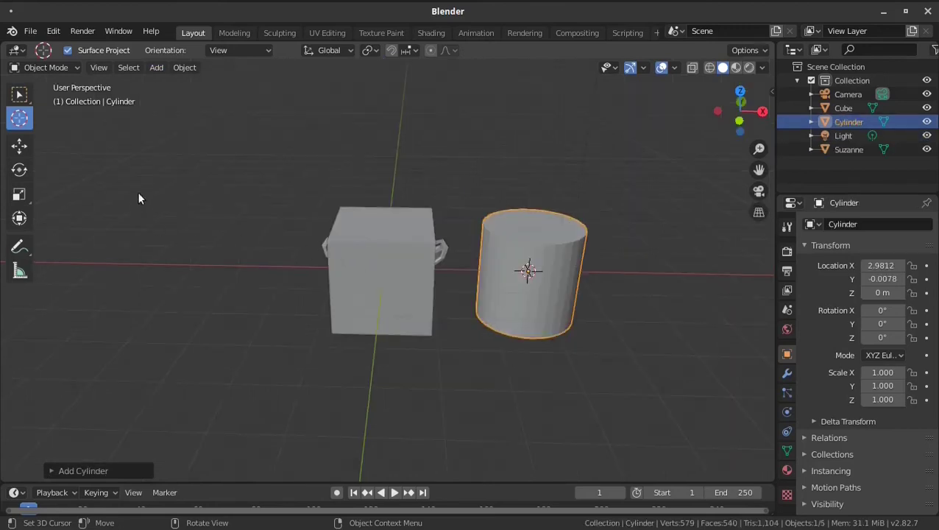
pyautogui.click(20, 150)
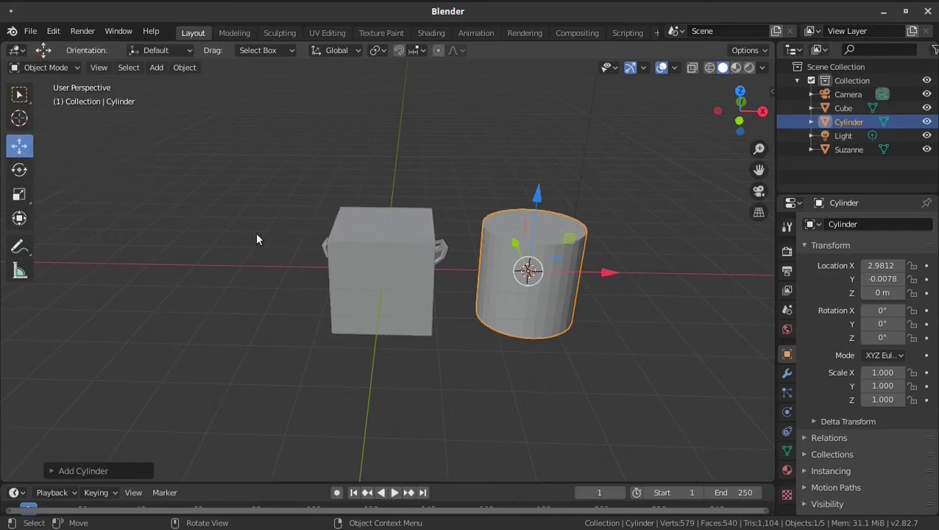
pyautogui.click(446, 254)
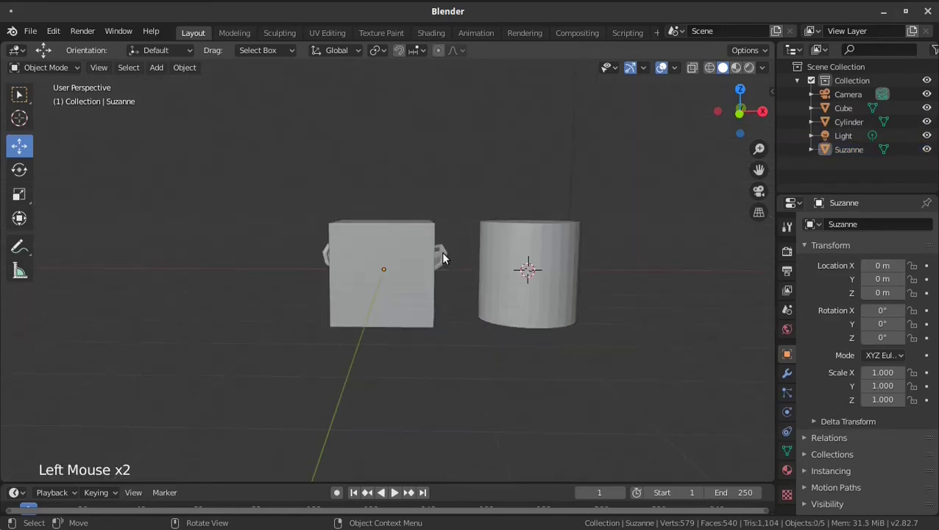
pyautogui.click(442, 257)
pyautogui.click(19, 146)
pyautogui.click(385, 193)
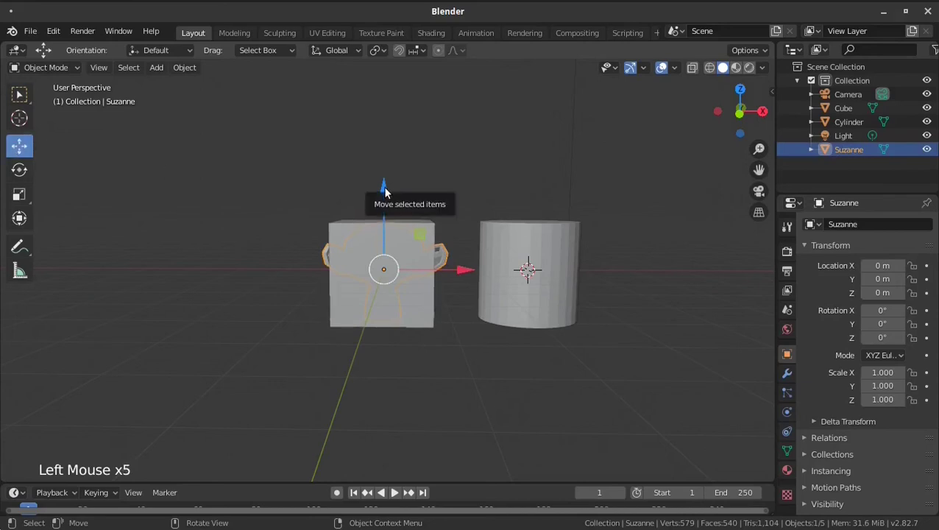
pyautogui.moveTo(383, 186); pyautogui.dragTo(382, 78)
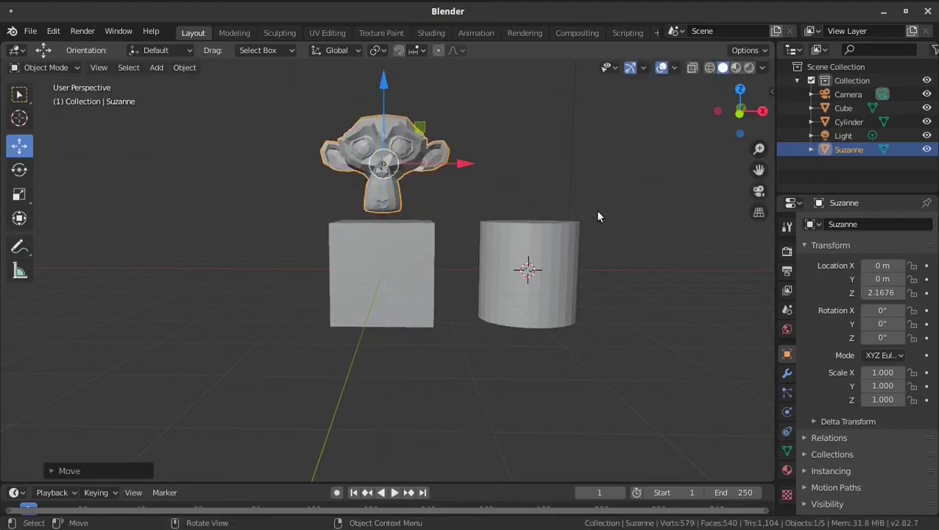
# - Select the cylinder and shift it slightly along the X and Y axes to about X 3.01 m, Y 0.23 m
pyautogui.click(536, 257)
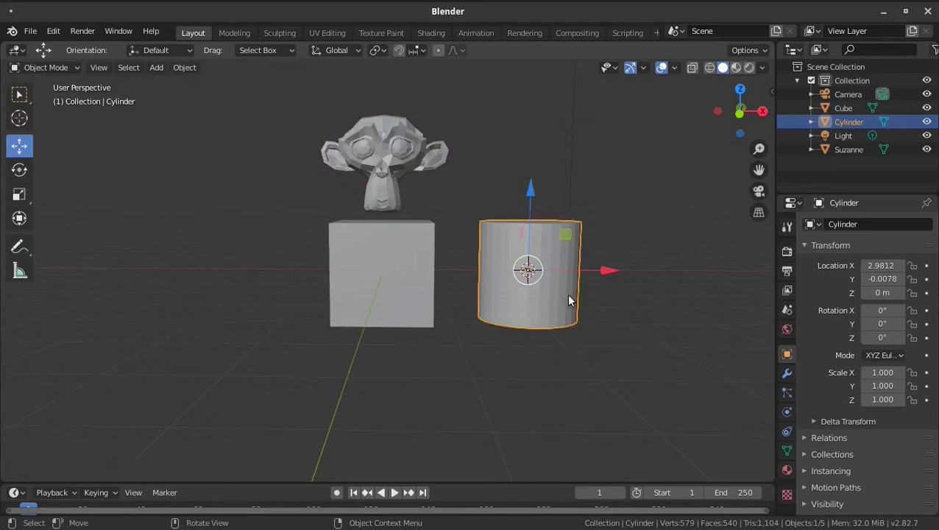
pyautogui.moveTo(605, 272)
pyautogui.mouseDown()
pyautogui.moveTo(670, 269)
pyautogui.moveTo(593, 273)
pyautogui.moveTo(610, 274)
pyautogui.mouseUp()
pyautogui.moveTo(649, 280); pyautogui.dragTo(485, 389, button='middle')
pyautogui.moveTo(484, 388); pyautogui.dragTo(500, 378)
pyautogui.moveTo(526, 377); pyautogui.dragTo(634, 312, button='middle')
pyautogui.click(721, 116)
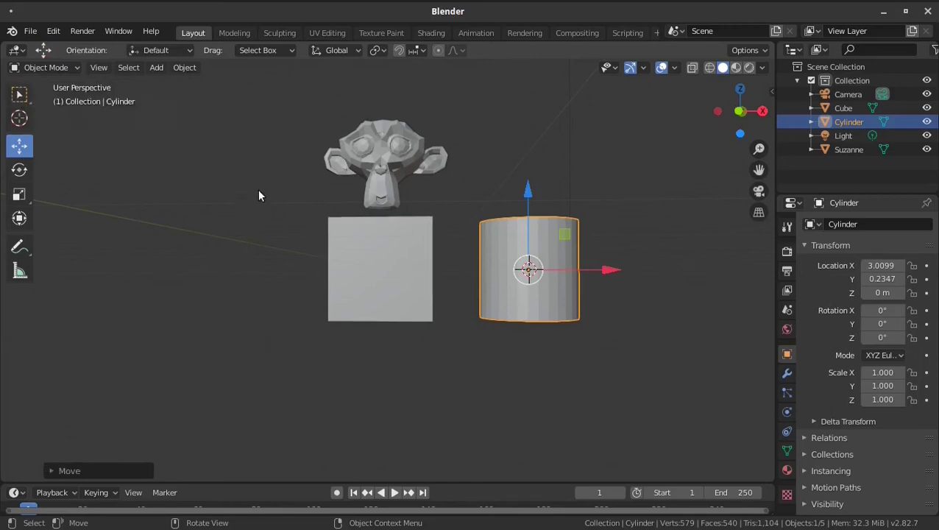
# - Switch to the Select Box tool, select the cube, and move it along the global X axis to about -1.87 m
pyautogui.press('w')
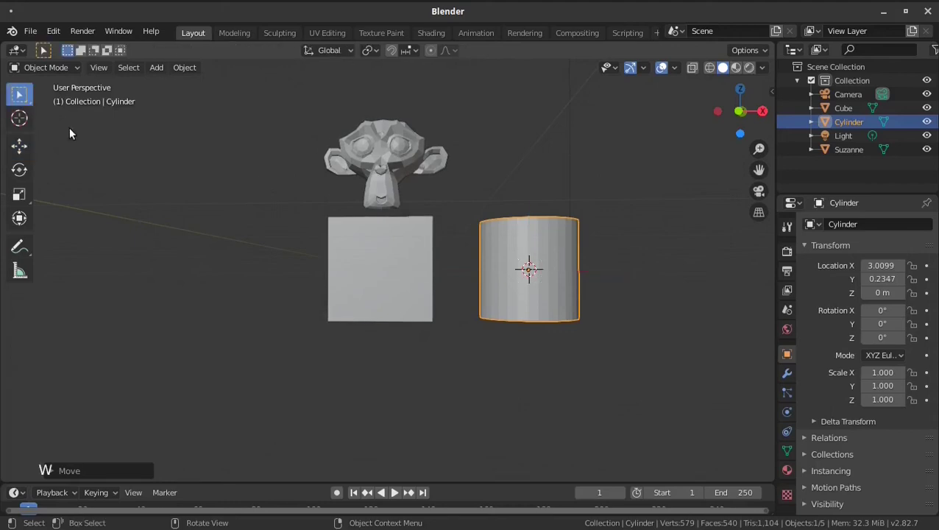
pyautogui.moveTo(170, 228); pyautogui.dragTo(188, 262, button='middle')
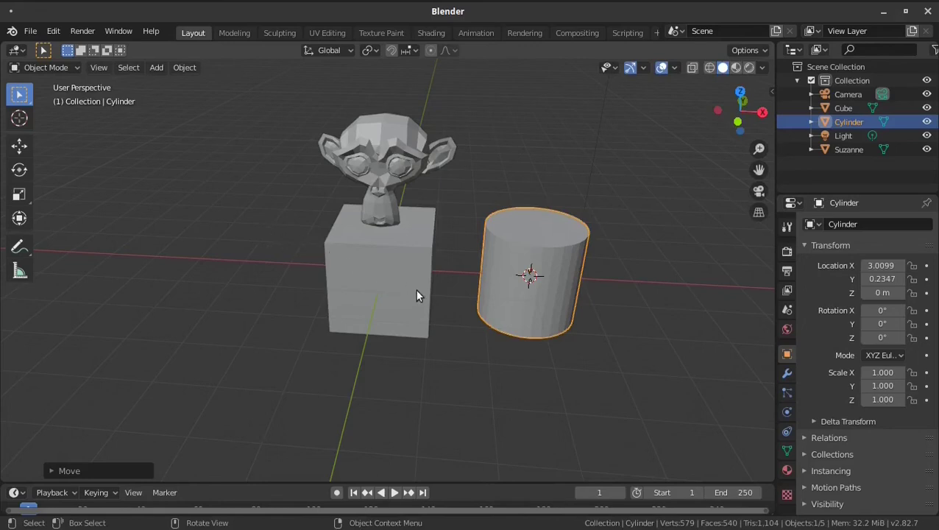
pyautogui.click(399, 279)
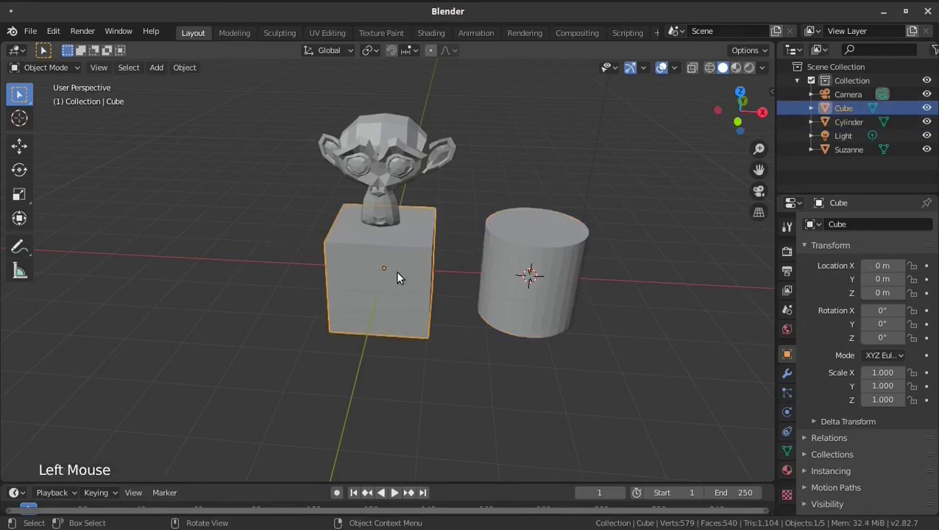
pyautogui.click(357, 286)
pyautogui.click(394, 268)
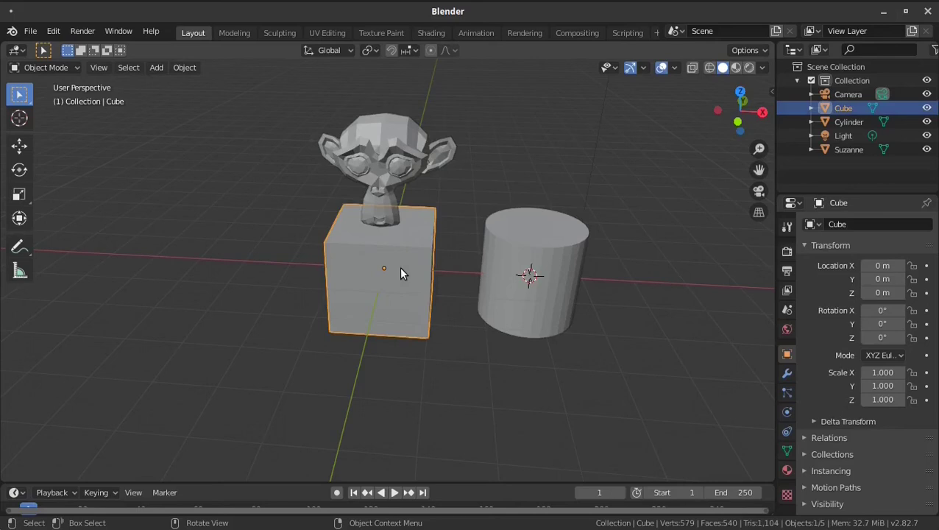
pyautogui.press('g')
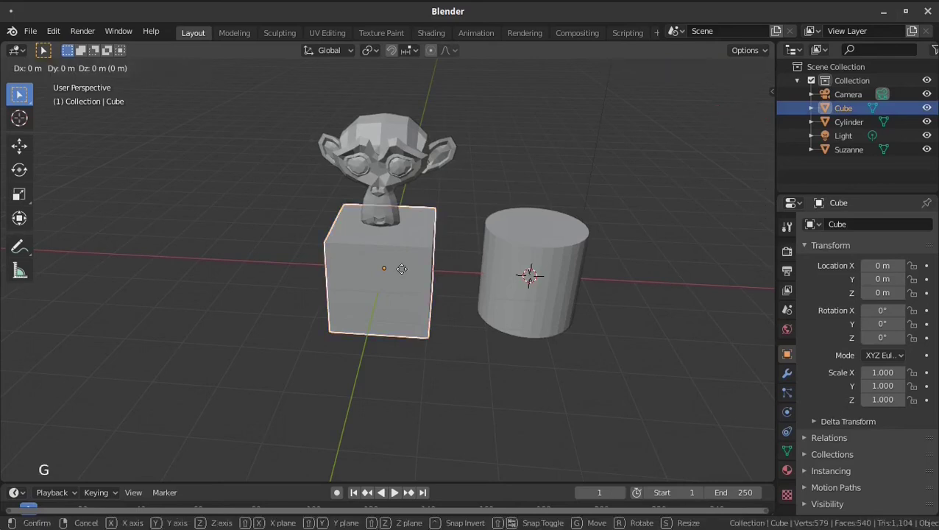
pyautogui.press('x')
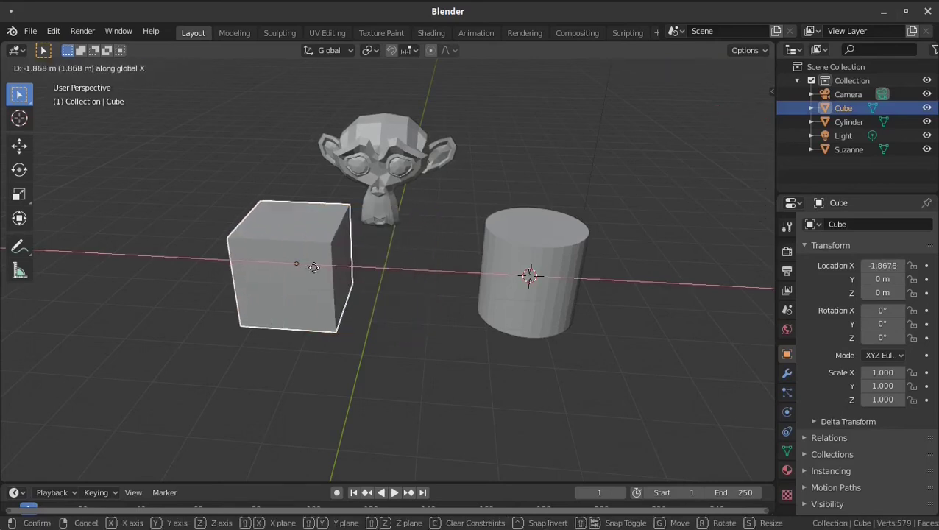
pyautogui.click(313, 267)
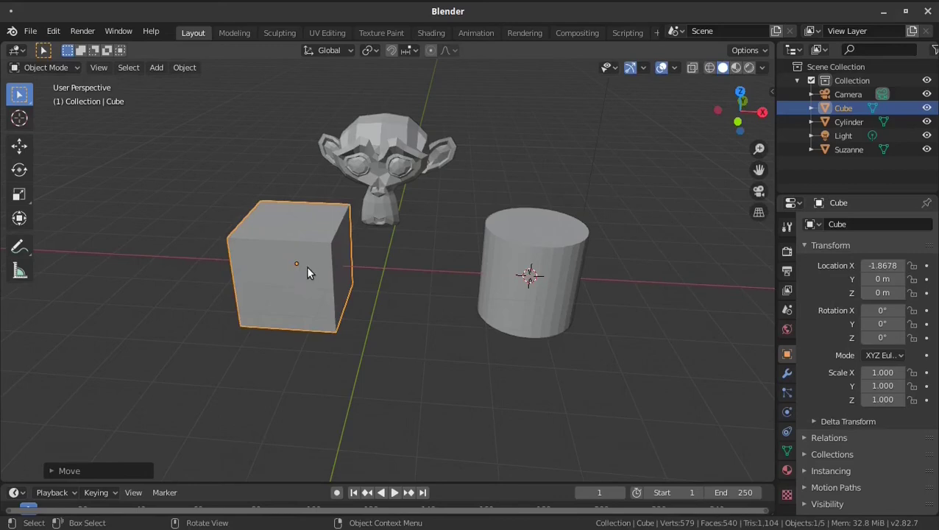
pyautogui.press('g')
pyautogui.press('x')
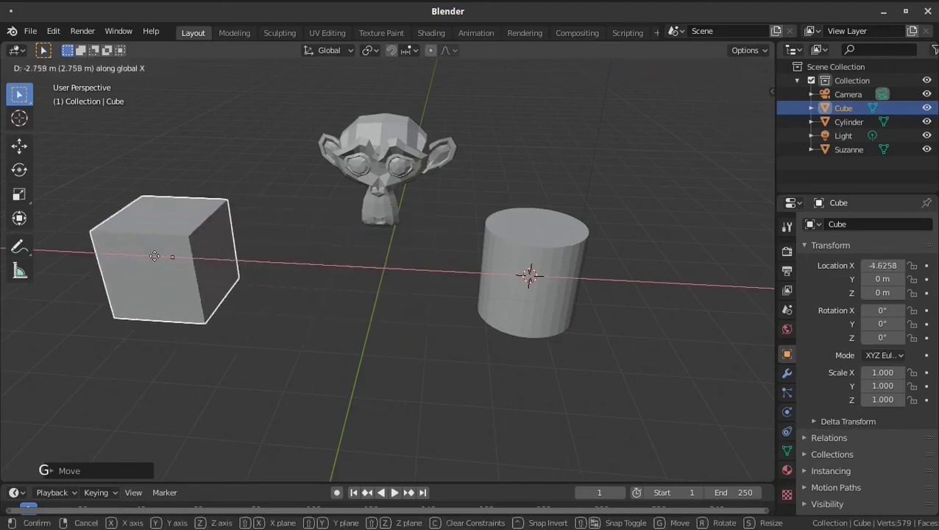
pyautogui.rightClick(148, 253)
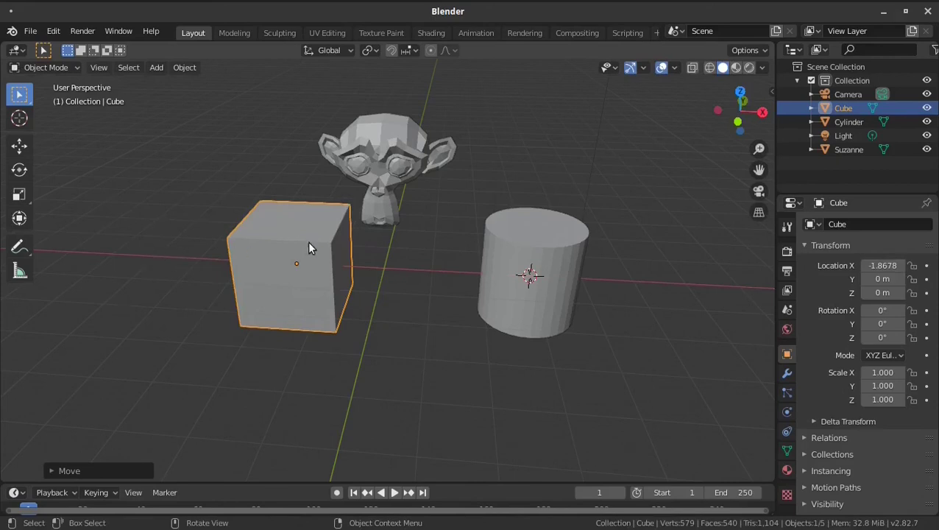
# - Box-select the cube and cylinder together and raise both about 1.47 m along the global Z axis
pyautogui.click(410, 306)
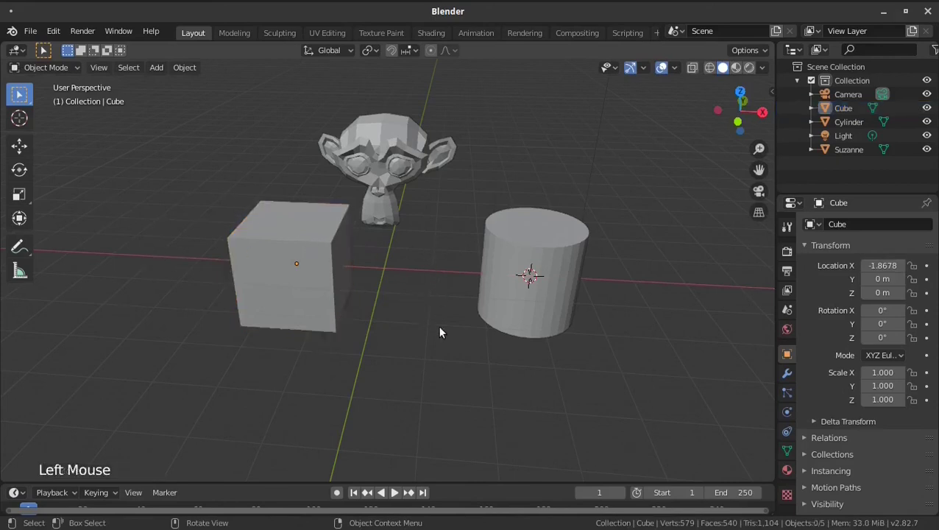
pyautogui.moveTo(562, 361); pyautogui.dragTo(308, 265)
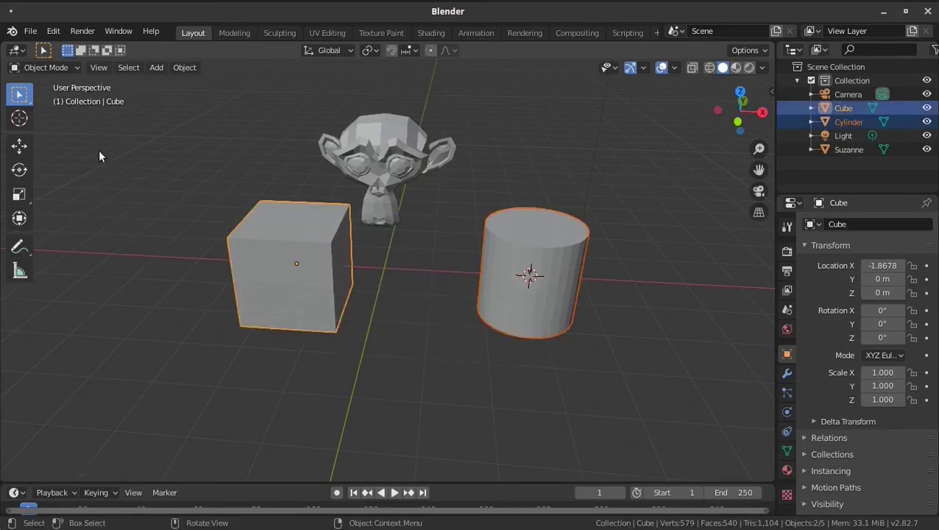
pyautogui.press('g')
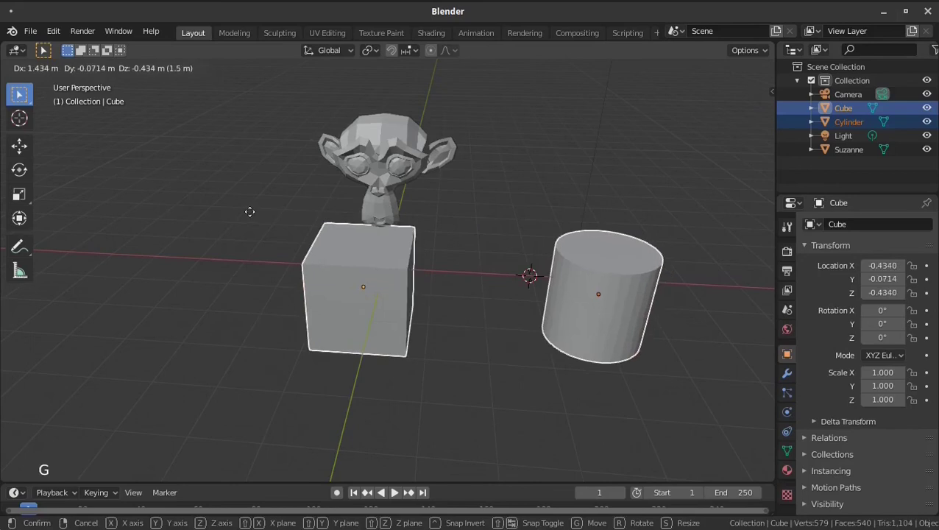
pyautogui.press('z')
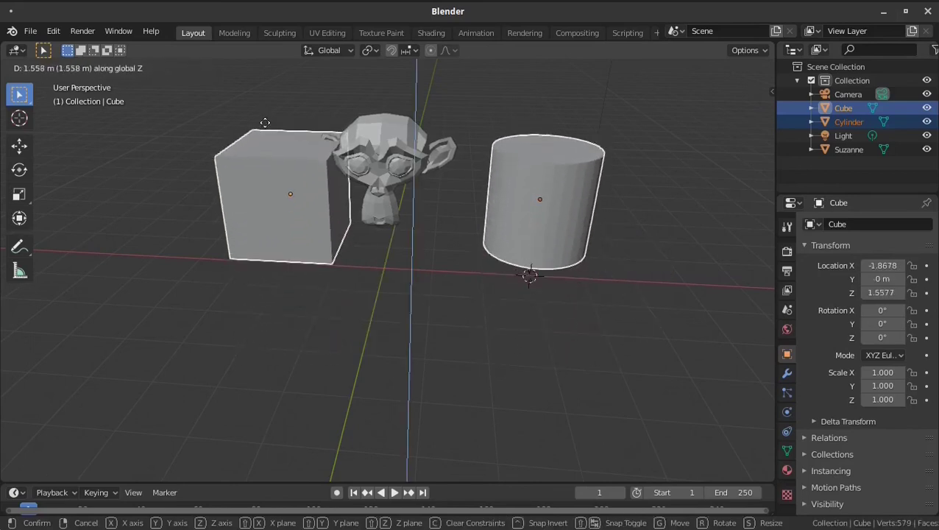
pyautogui.click(265, 123)
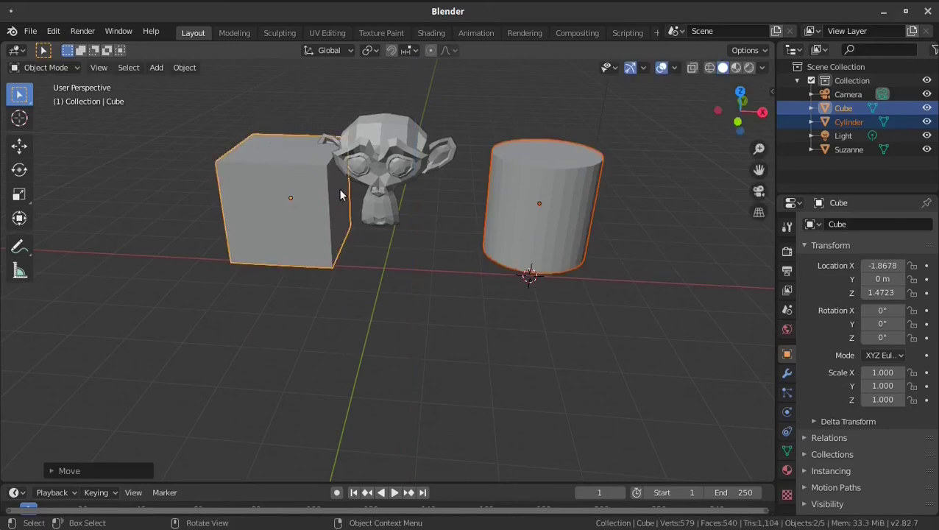
# - Box-select the cube, cylinder, monkey and light, and move them together about -0.33 m along the global X axis
pyautogui.moveTo(583, 320); pyautogui.dragTo(239, 180)
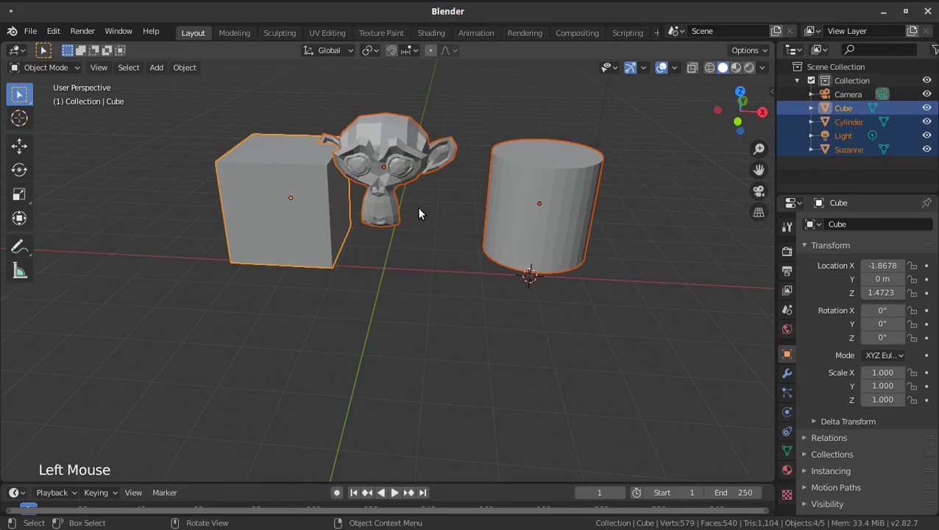
pyautogui.press('g')
pyautogui.press('y')
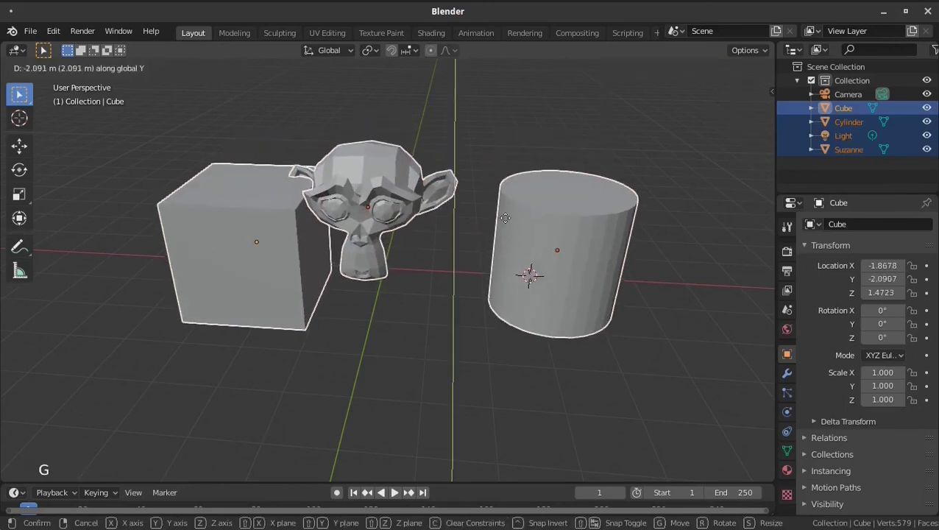
pyautogui.press('x')
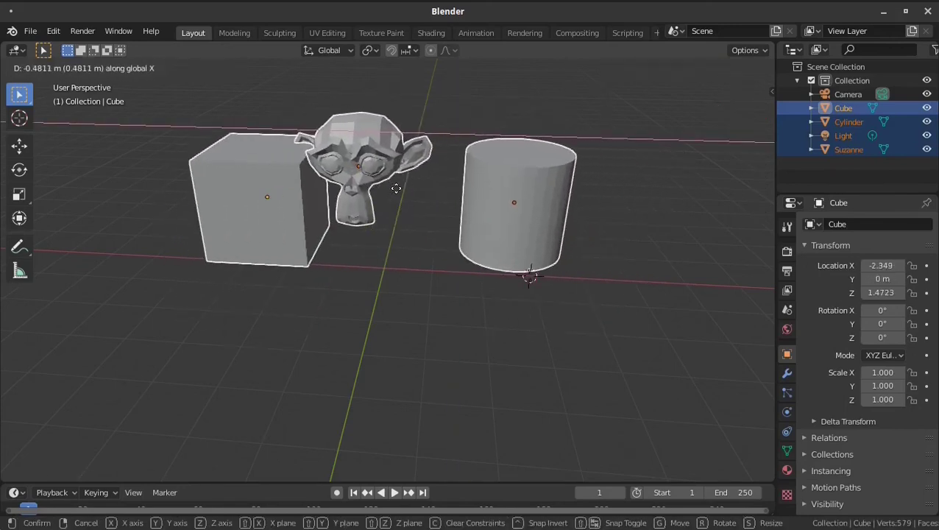
pyautogui.click(400, 194)
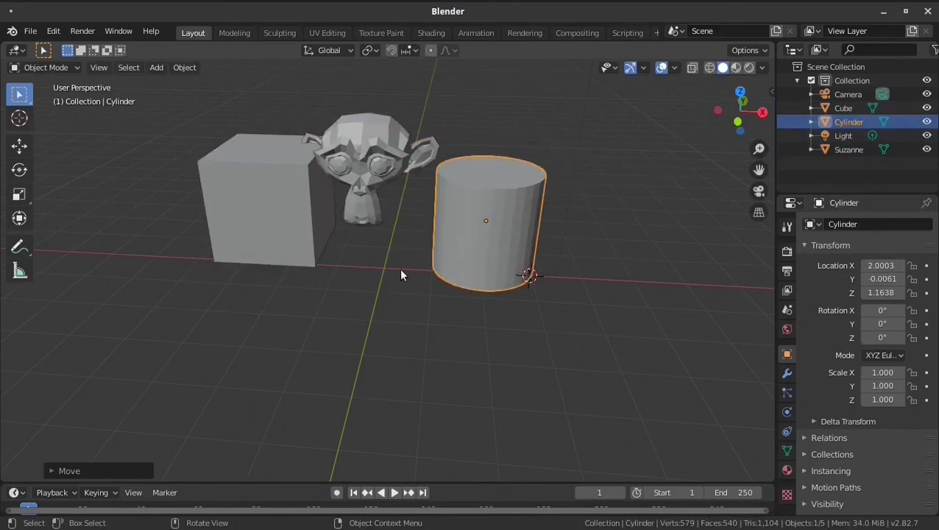
# - Rotate the cylinder freehand with the Rotate tool to about X 2°, Y -11.2°, Z 9.8°
pyautogui.click(19, 149)
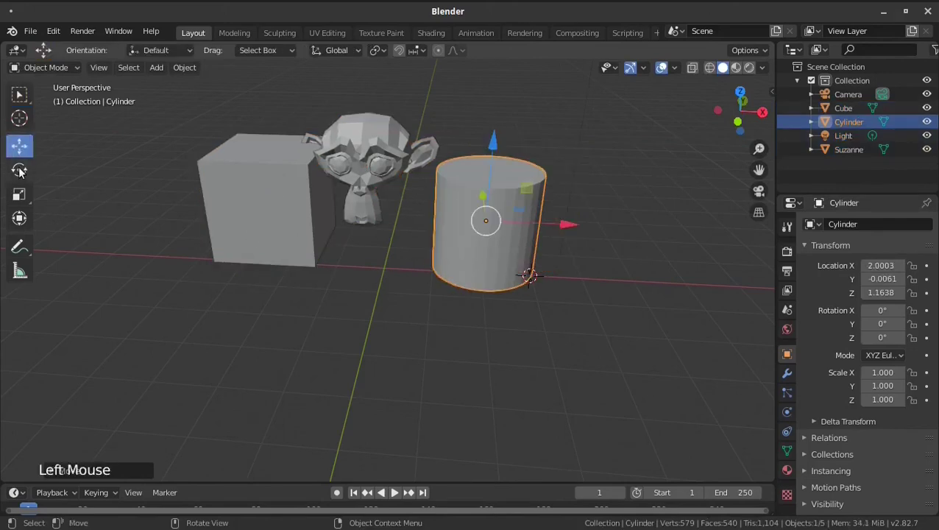
pyautogui.click(19, 171)
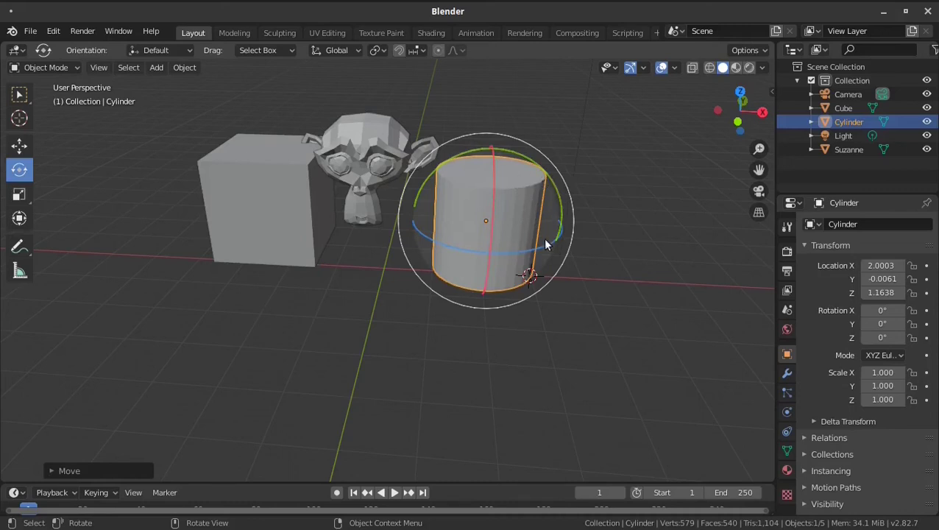
pyautogui.moveTo(493, 178); pyautogui.dragTo(536, 248)
pyautogui.moveTo(521, 140); pyautogui.dragTo(497, 134)
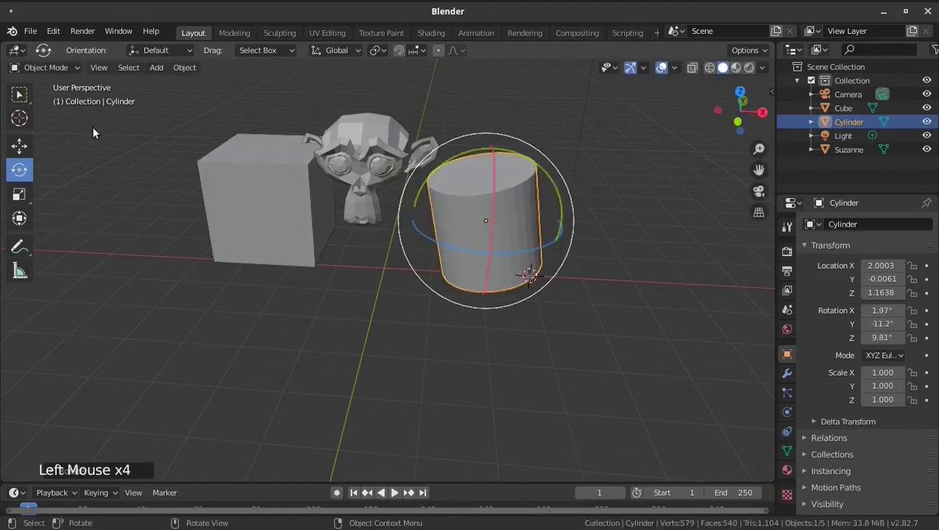
# - Return to the Select Box tool and rotate the selected cylinder around the global X axis to an X rotation of about 25°
pyautogui.click(26, 102)
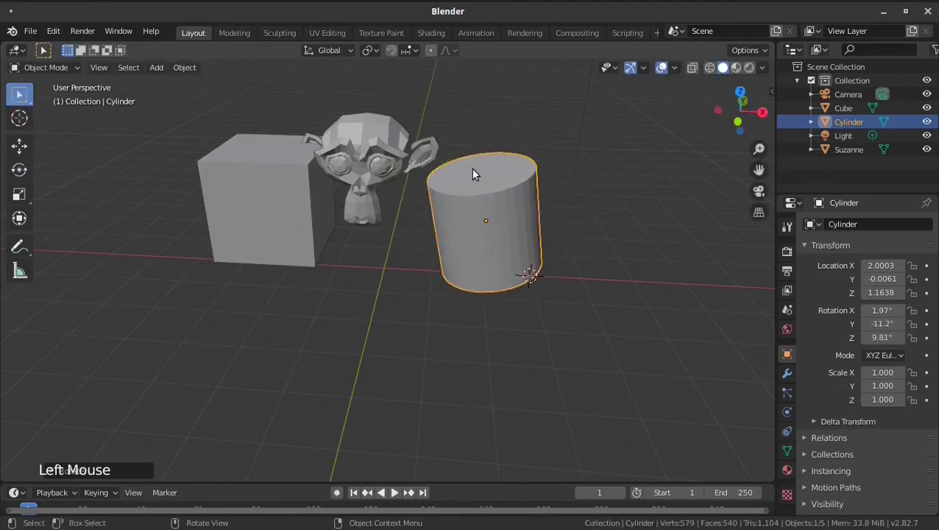
pyautogui.click(519, 196)
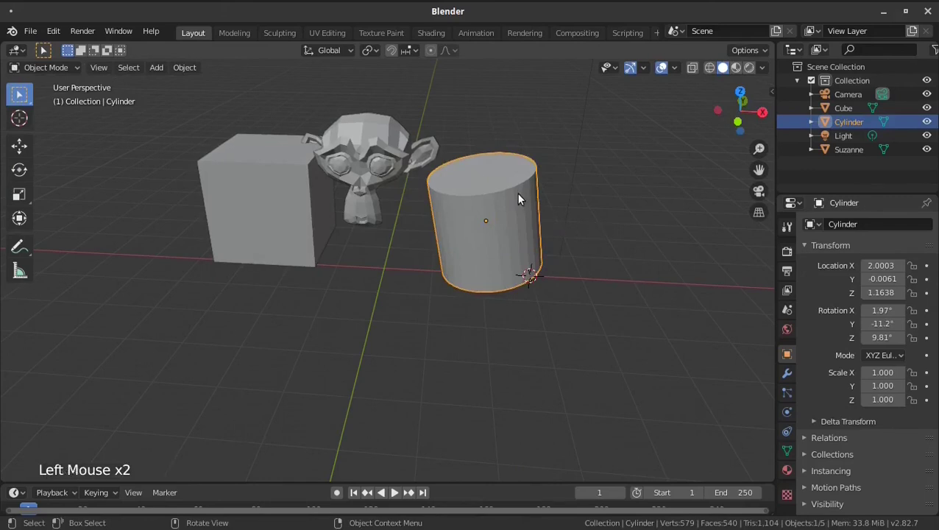
pyautogui.press('r')
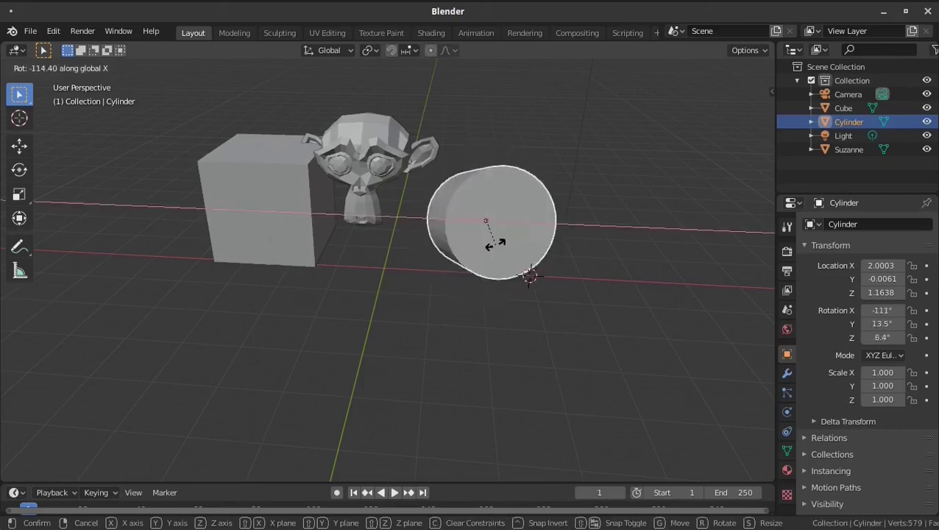
pyautogui.click(439, 230)
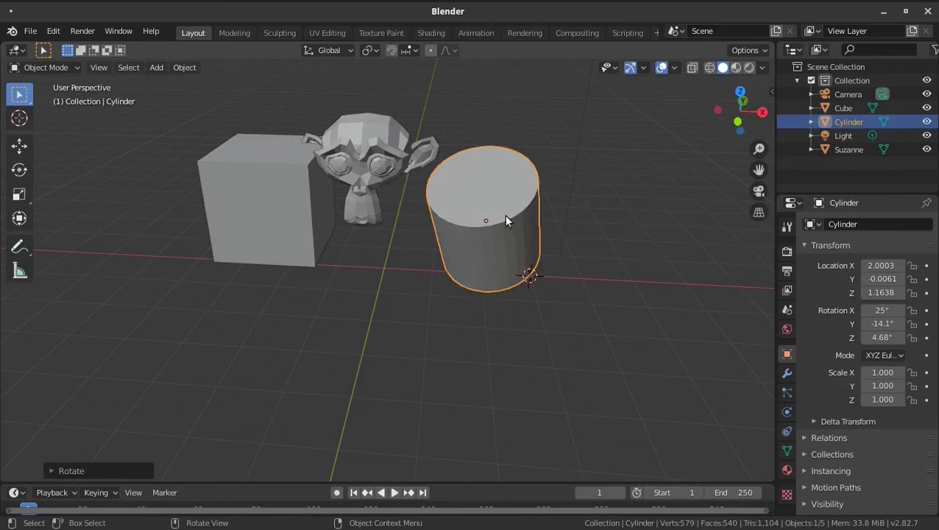
# - Select the monkey head and rotate it 45° around the global X axis
pyautogui.moveTo(392, 194); pyautogui.dragTo(373, 156, button='middle')
pyautogui.click(377, 163)
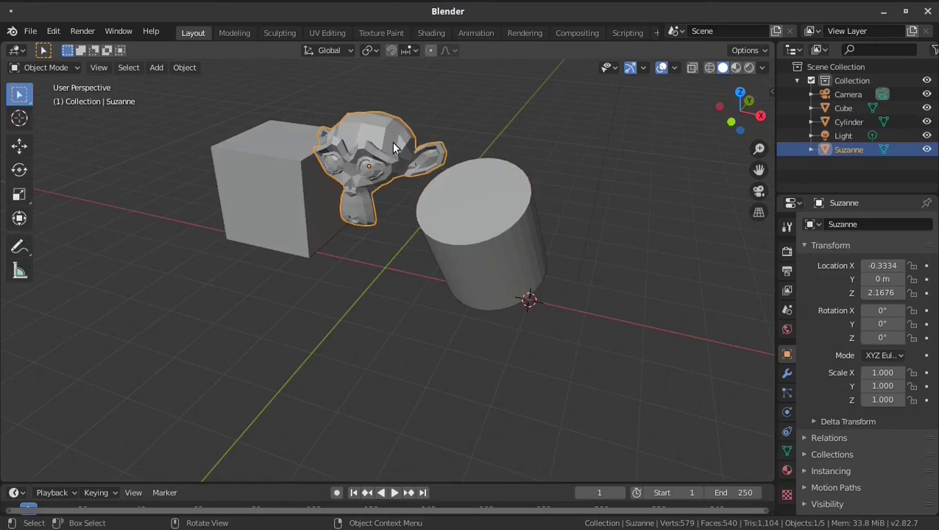
pyautogui.press('r')
pyautogui.press('x')
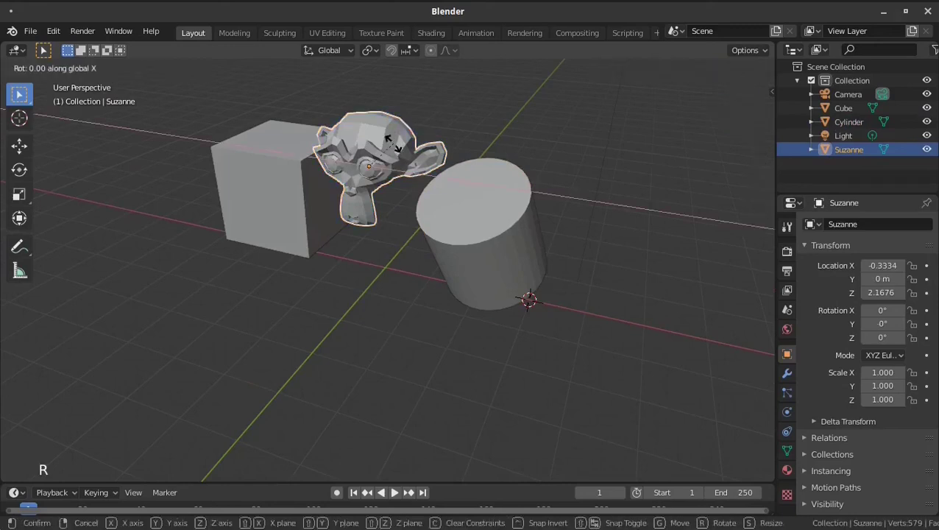
pyautogui.write('45')
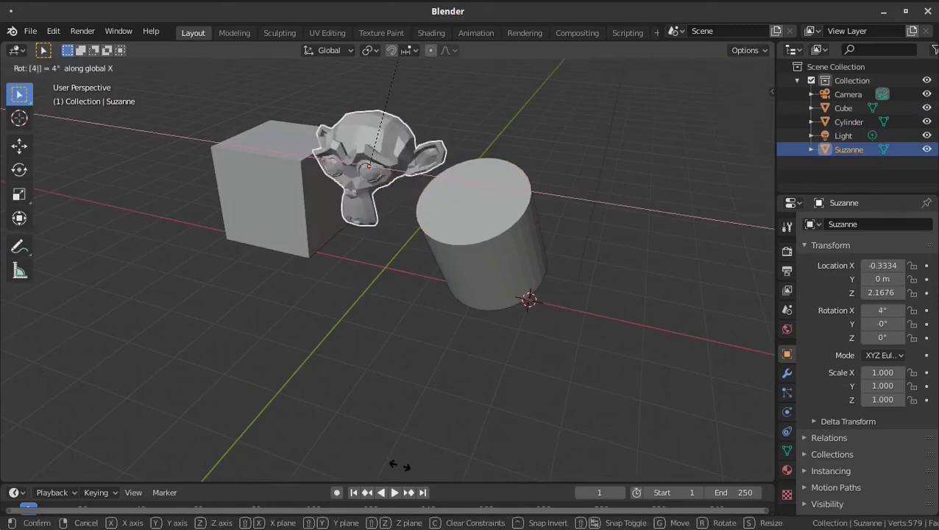
pyautogui.press('Return')
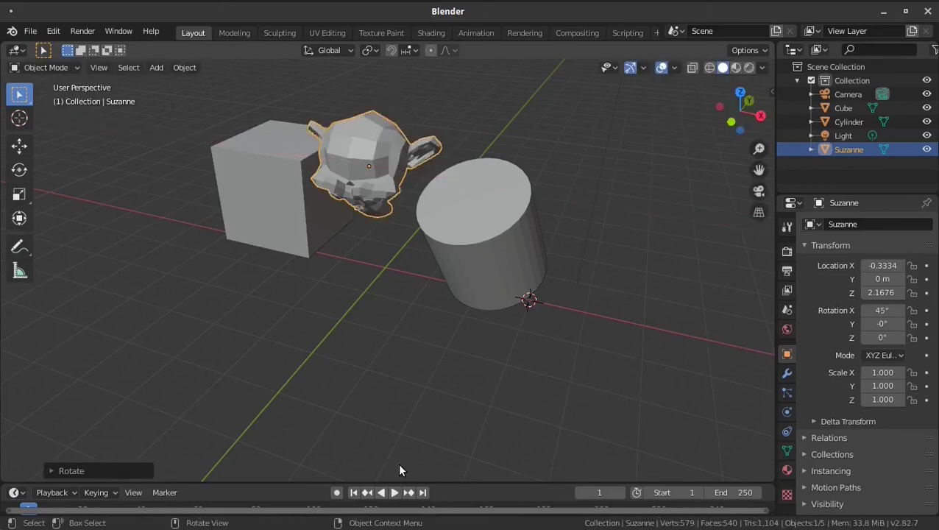
# - Rotate the monkey head by -90° around the global X axis
pyautogui.moveTo(454, 437); pyautogui.dragTo(403, 304, button='middle')
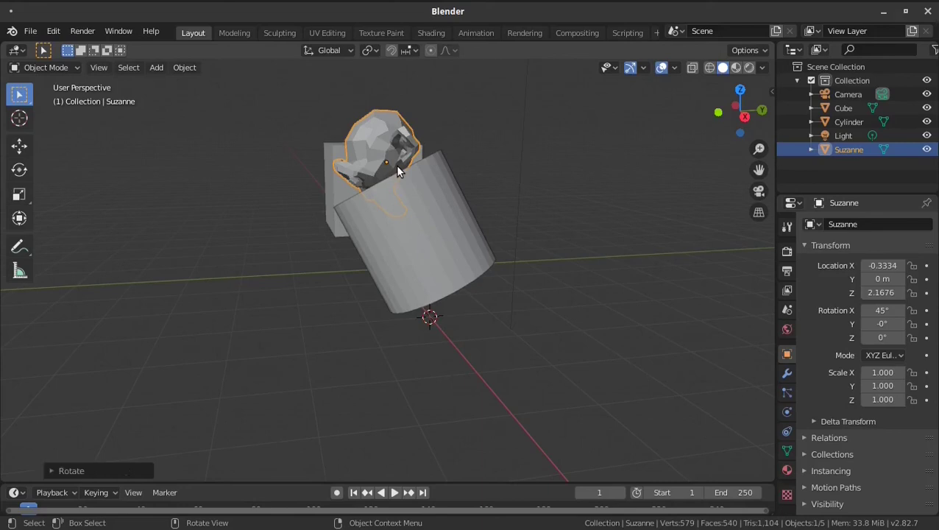
pyautogui.press('r')
pyautogui.press('x')
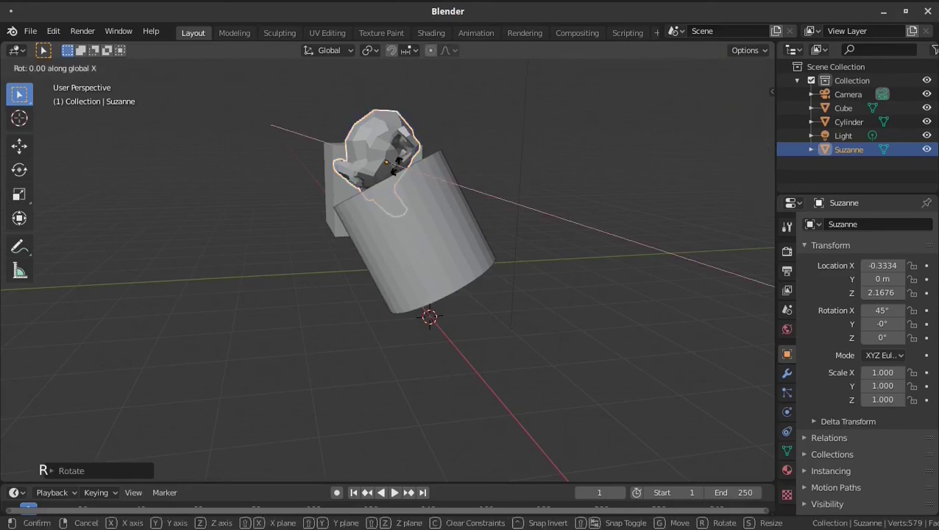
pyautogui.write('-90')
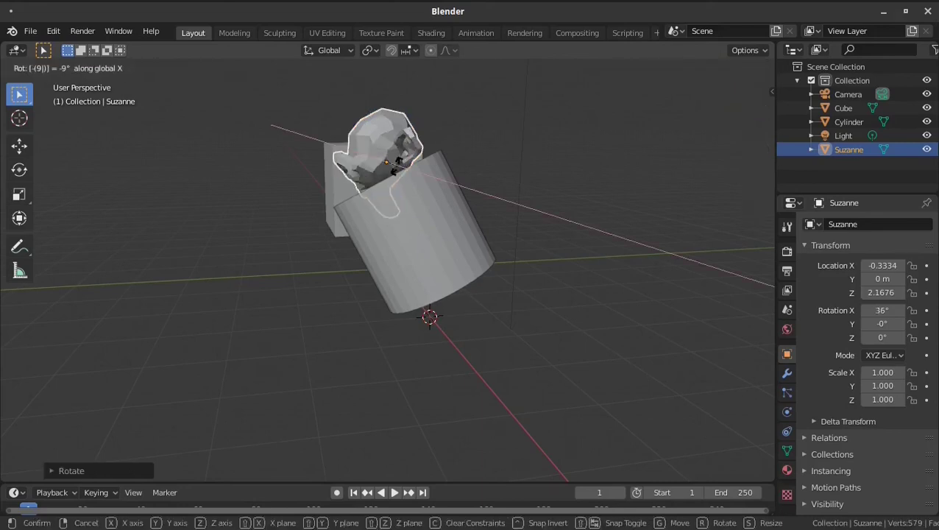
pyautogui.press('Return')
pyautogui.moveTo(397, 166); pyautogui.dragTo(410, 232, button='middle')
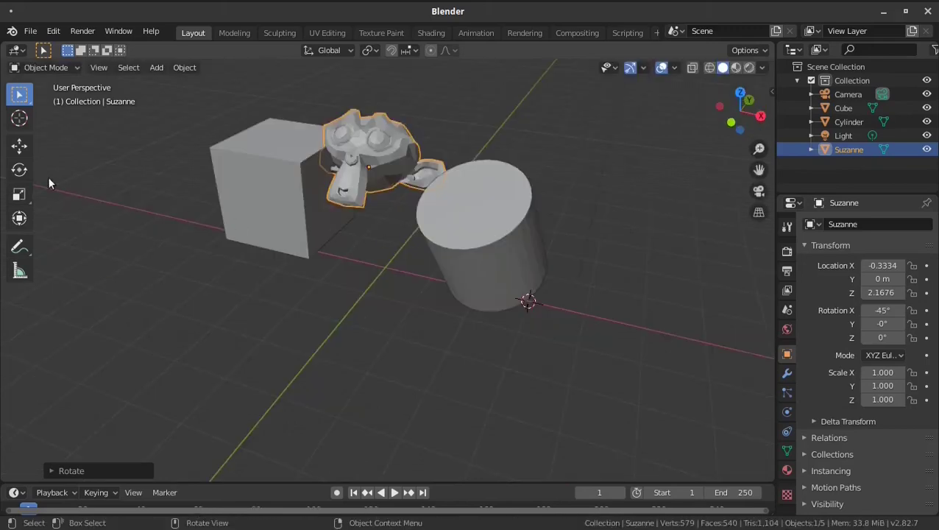
# - Resize the monkey head with the Scale tool to about X 0.789, Y 0.850, Z 0.850, and return to the Select Box tool
pyautogui.click(18, 195)
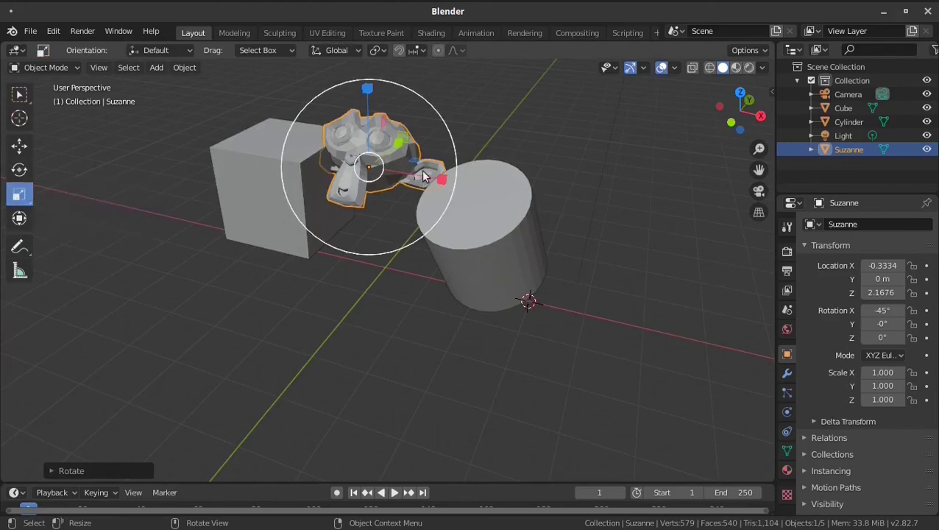
pyautogui.click(368, 85)
pyautogui.moveTo(368, 85)
pyautogui.mouseDown()
pyautogui.moveTo(368, 67)
pyautogui.moveTo(368, 76)
pyautogui.mouseUp()
pyautogui.moveTo(435, 178)
pyautogui.mouseDown()
pyautogui.moveTo(454, 180)
pyautogui.moveTo(439, 178)
pyautogui.mouseUp()
pyautogui.moveTo(400, 148); pyautogui.dragTo(407, 142)
pyautogui.moveTo(436, 112)
pyautogui.mouseDown()
pyautogui.moveTo(450, 118)
pyautogui.moveTo(439, 131)
pyautogui.mouseUp()
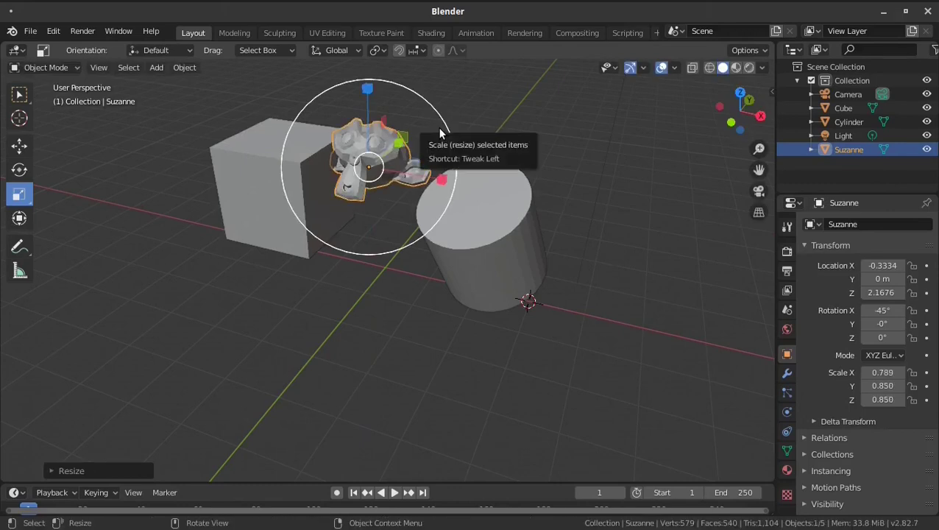
pyautogui.click(17, 94)
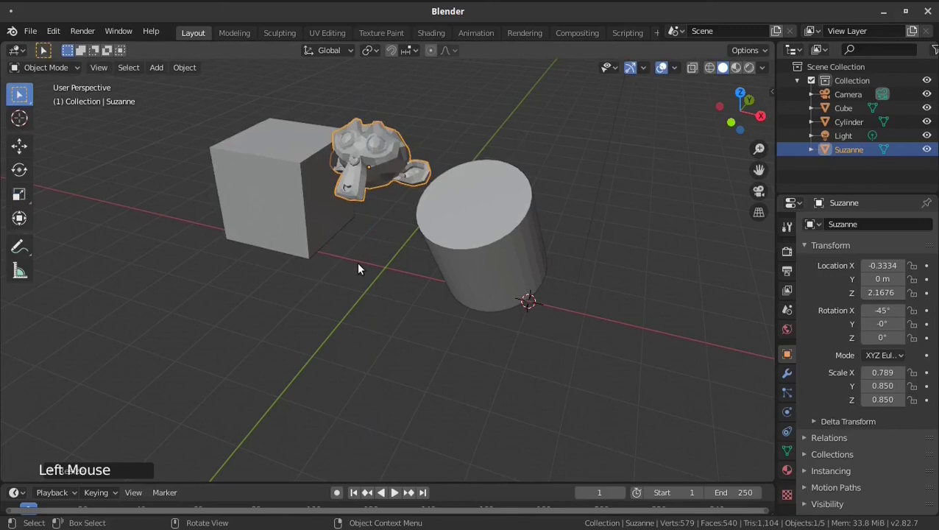
# - Select the cylinder and scale it uniformly to 2.0 on all axes
pyautogui.moveTo(358, 269); pyautogui.dragTo(497, 205, button='middle')
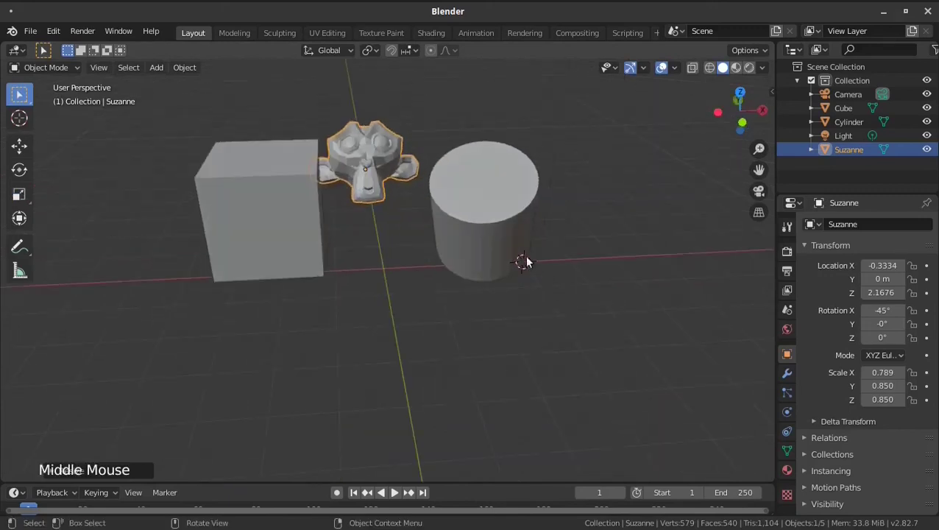
pyautogui.click(497, 199)
pyautogui.press('s')
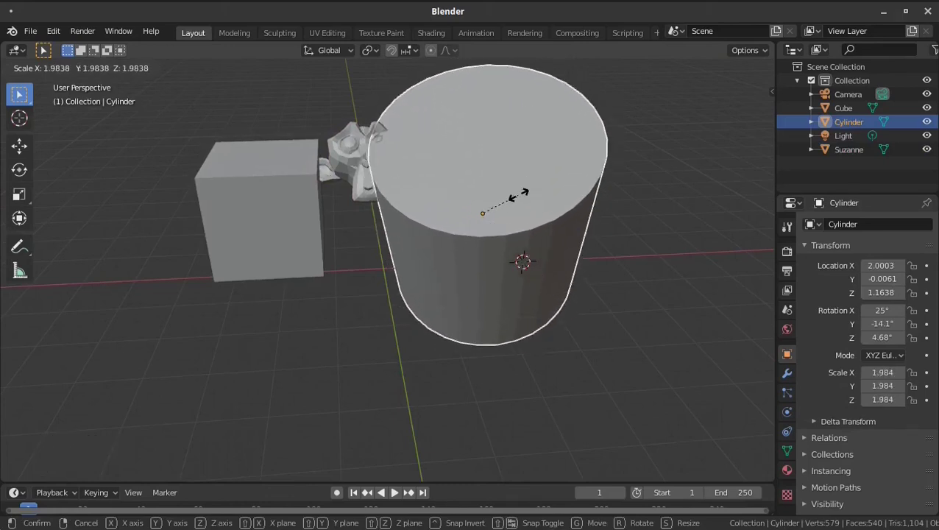
pyautogui.click(518, 197)
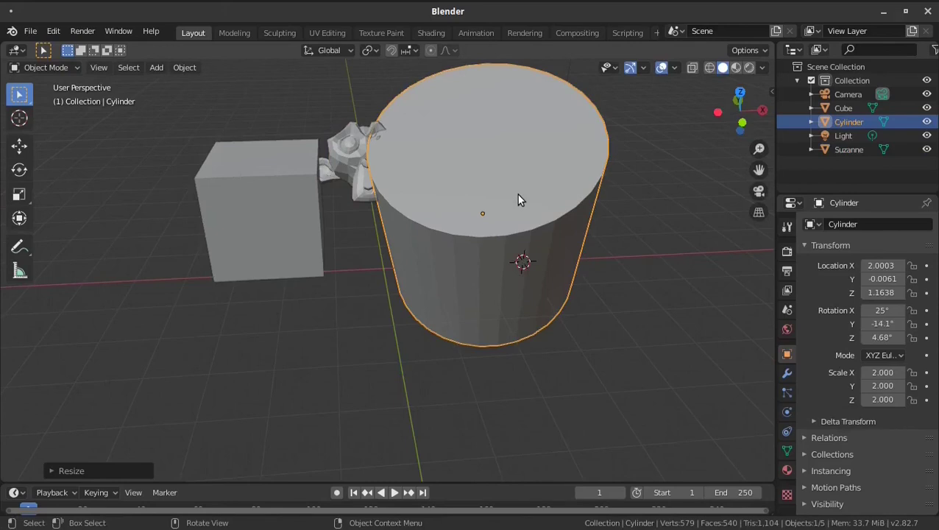
# - Scale the cylinder uniformly by a factor of 1/12, and undo both cylinder scalings
pyautogui.write('s1/12')
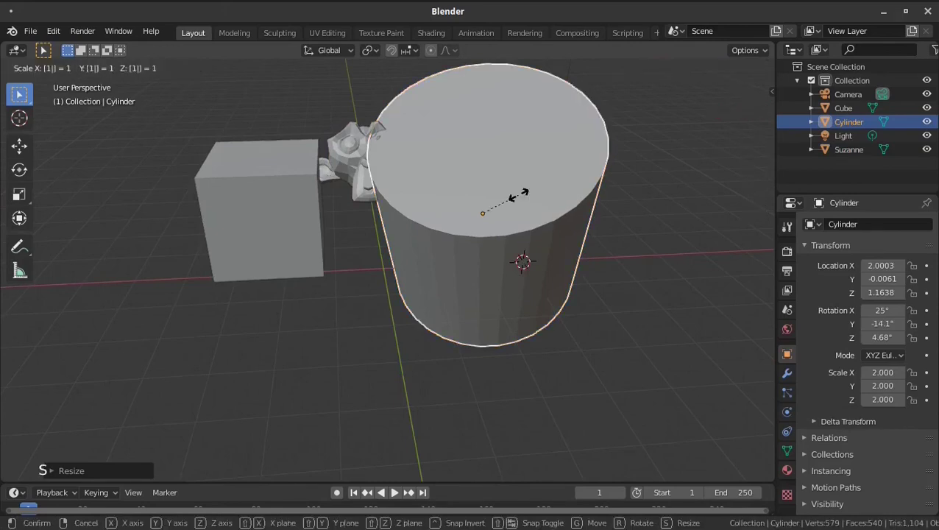
pyautogui.press('Return')
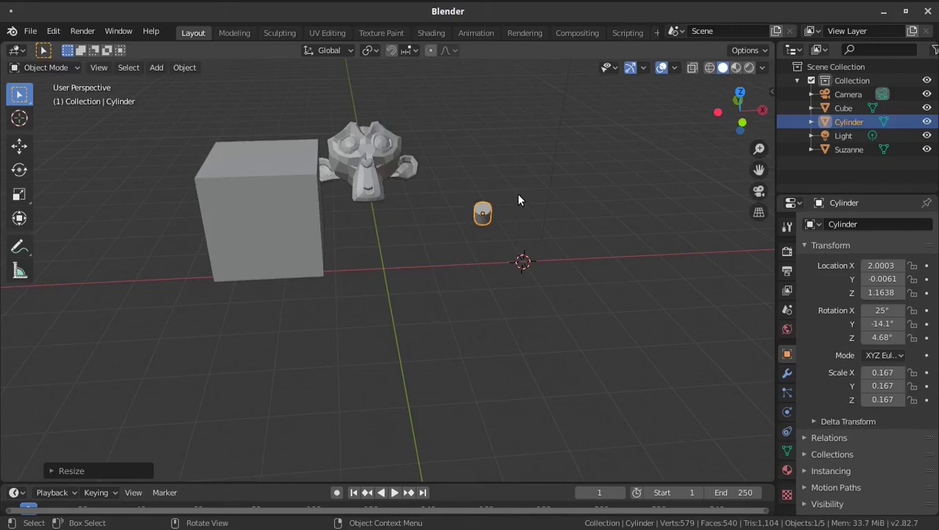
pyautogui.hotkey('ctrl', 'z')
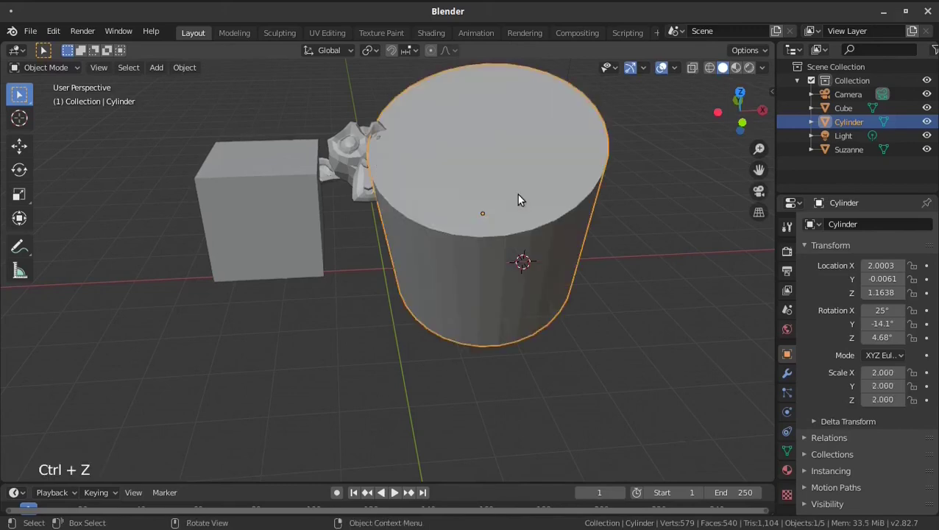
pyautogui.hotkey('ctrl', 'z')
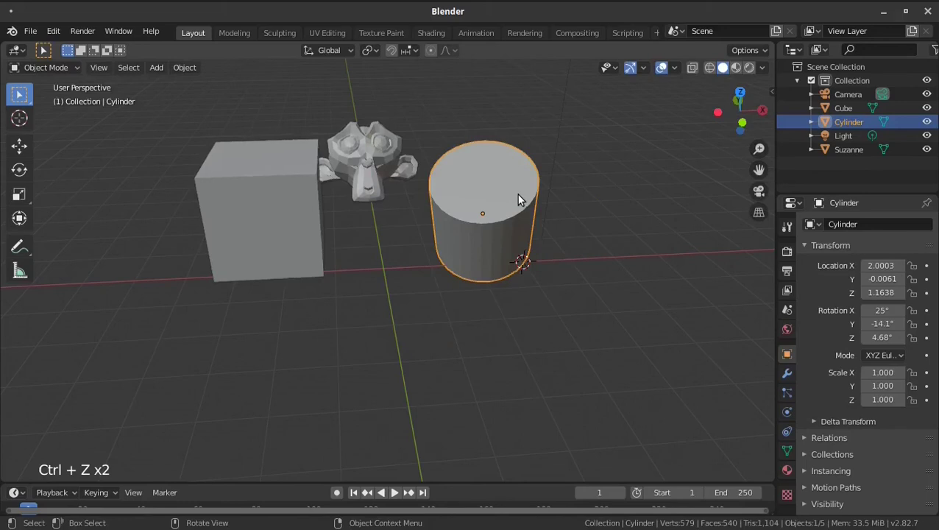
# - Adjust the cylinder with the Transform tool to about X 1.82 m, rotation 23.4°, -21.6°, 9.24°, and scale 0.965, 0.965, 0.796
pyautogui.click(19, 219)
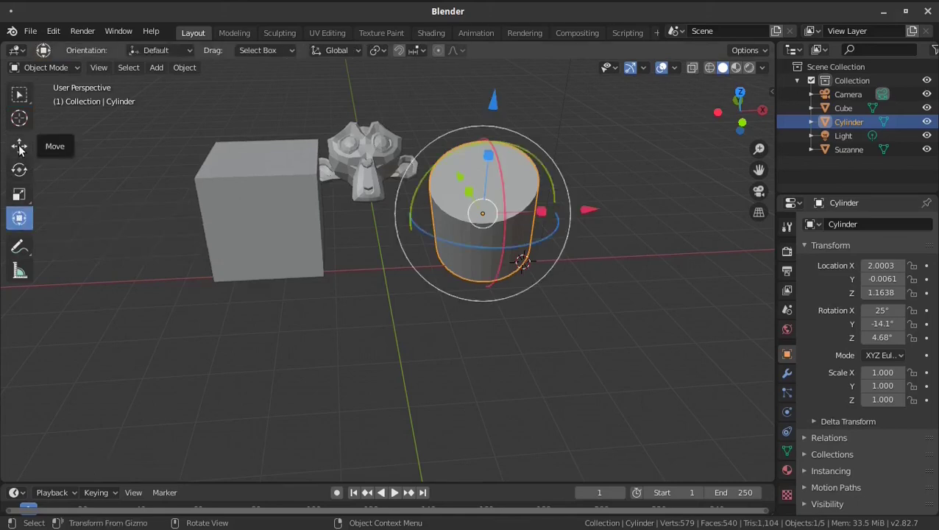
pyautogui.moveTo(482, 212)
pyautogui.mouseDown()
pyautogui.moveTo(642, 203)
pyautogui.moveTo(594, 203)
pyautogui.moveTo(529, 174)
pyautogui.moveTo(545, 167)
pyautogui.moveTo(527, 145)
pyautogui.moveTo(478, 157)
pyautogui.moveTo(480, 138)
pyautogui.moveTo(482, 168)
pyautogui.mouseUp()
# - Scribble a freehand annotation below the cylinder with the Annotate tool, and erase it with the Annotate Eraser
pyautogui.click(17, 247)
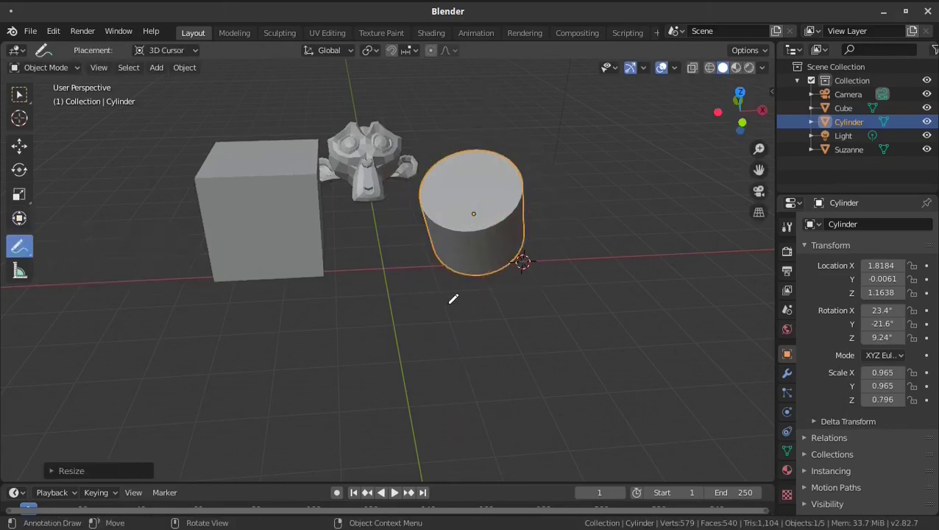
pyautogui.moveTo(499, 309)
pyautogui.mouseDown()
pyautogui.moveTo(493, 337)
pyautogui.moveTo(513, 307)
pyautogui.moveTo(531, 319)
pyautogui.moveTo(570, 293)
pyautogui.moveTo(602, 309)
pyautogui.moveTo(625, 343)
pyautogui.mouseUp()
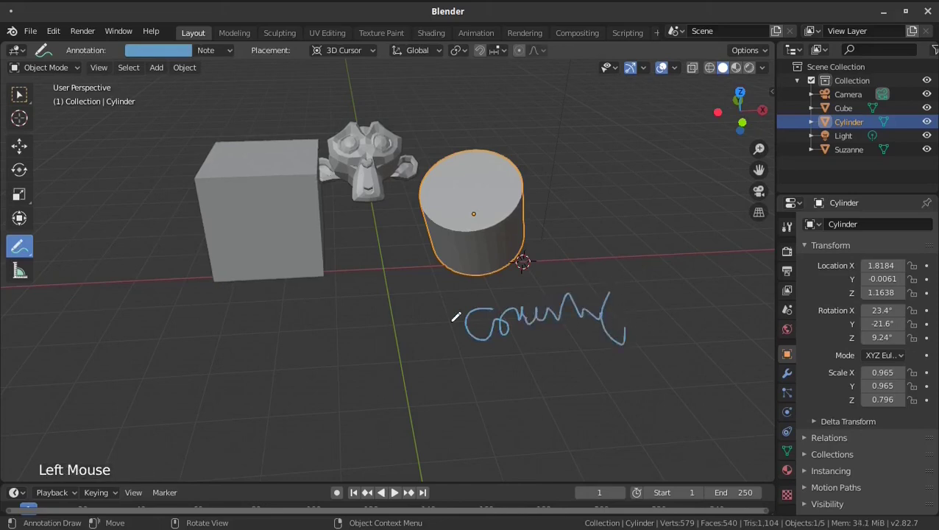
pyautogui.moveTo(19, 248); pyautogui.dragTo(86, 337)
pyautogui.moveTo(623, 320)
pyautogui.mouseDown()
pyautogui.moveTo(544, 299)
pyautogui.moveTo(605, 331)
pyautogui.moveTo(480, 342)
pyautogui.mouseUp()
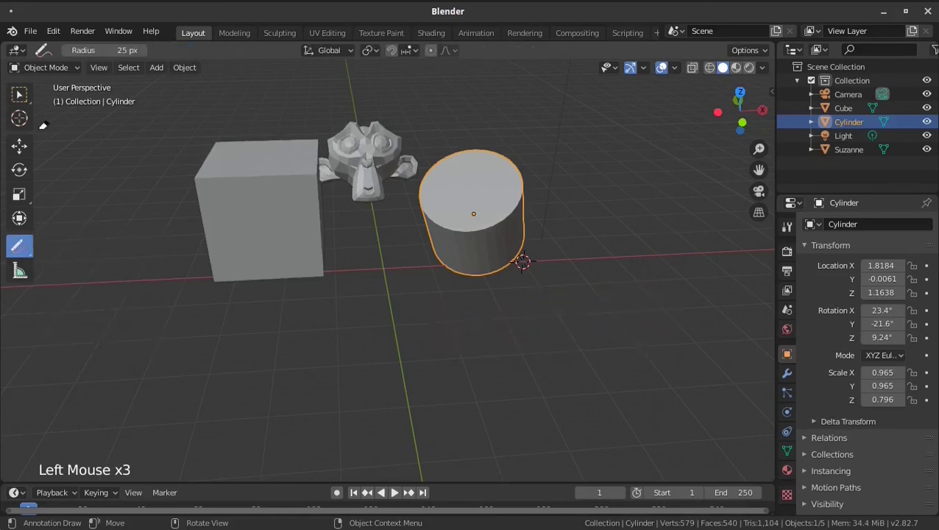
# - Measure the upper front edge of the cube from corner to corner with the Measure tool
pyautogui.click(20, 272)
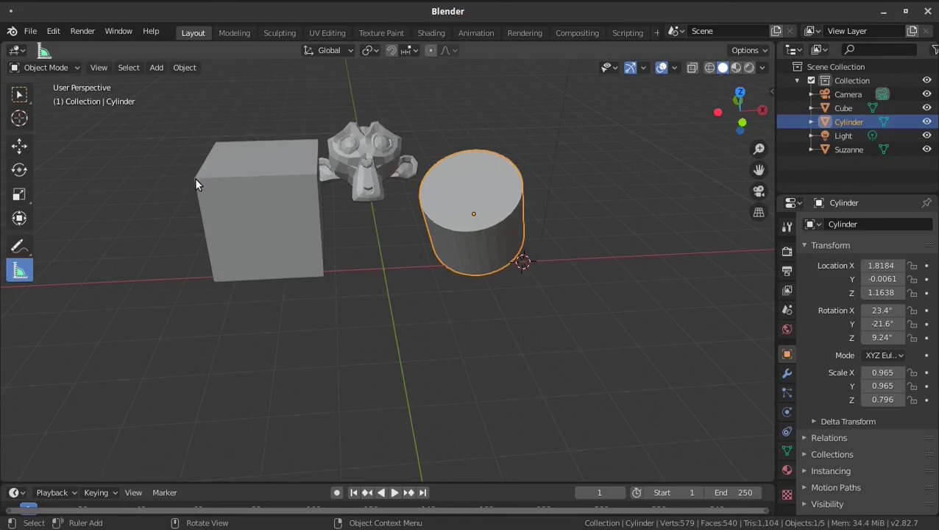
pyautogui.moveTo(195, 182); pyautogui.dragTo(235, 189)
pyautogui.moveTo(292, 191); pyautogui.dragTo(316, 175)
pyautogui.moveTo(172, 236); pyautogui.dragTo(243, 228, button='middle')
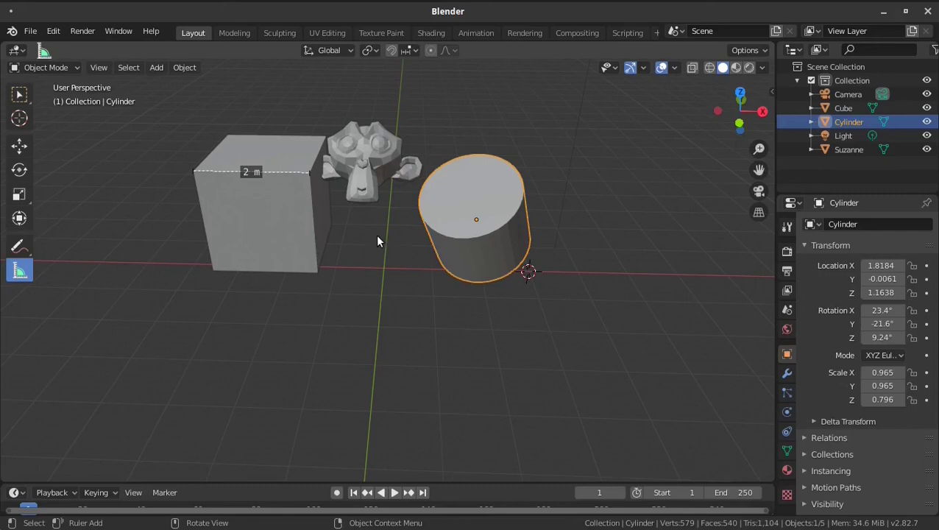
pyautogui.moveTo(581, 228); pyautogui.dragTo(598, 245, button='middle')
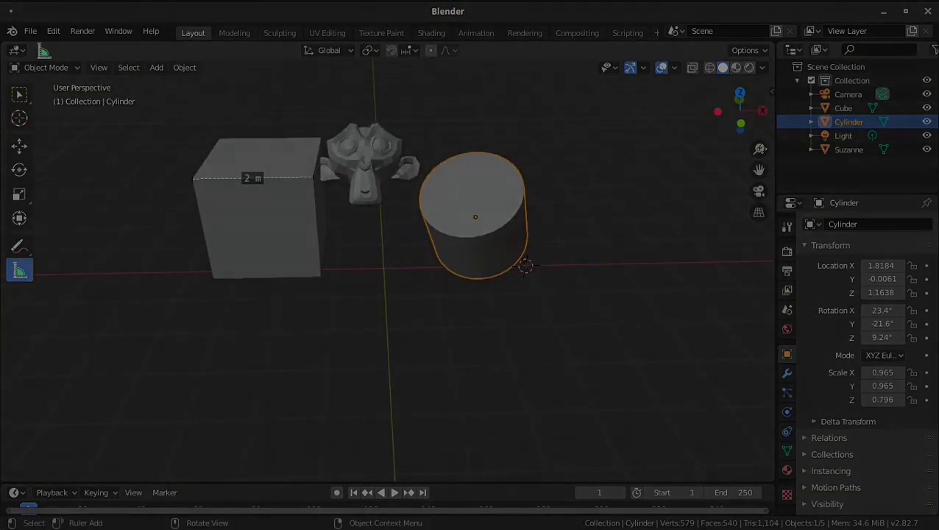
pyautogui.scroll(-3, 390, 272)
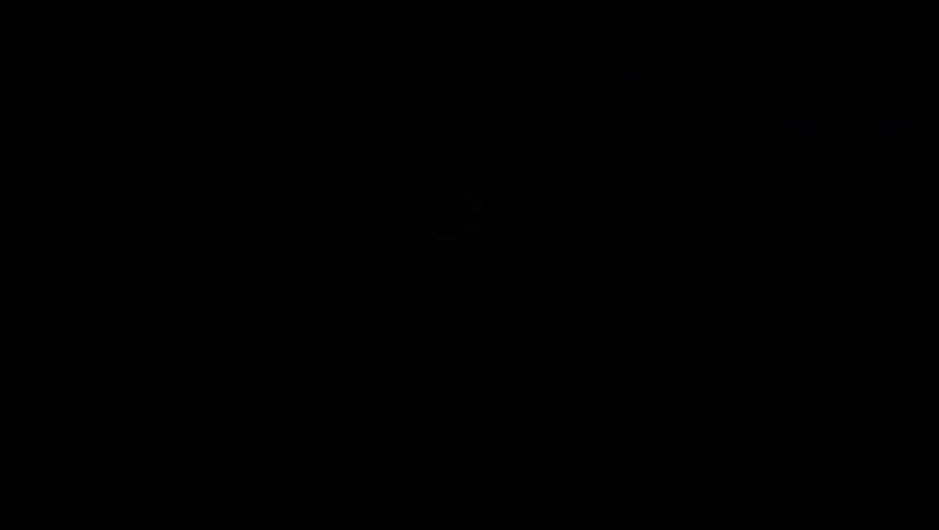